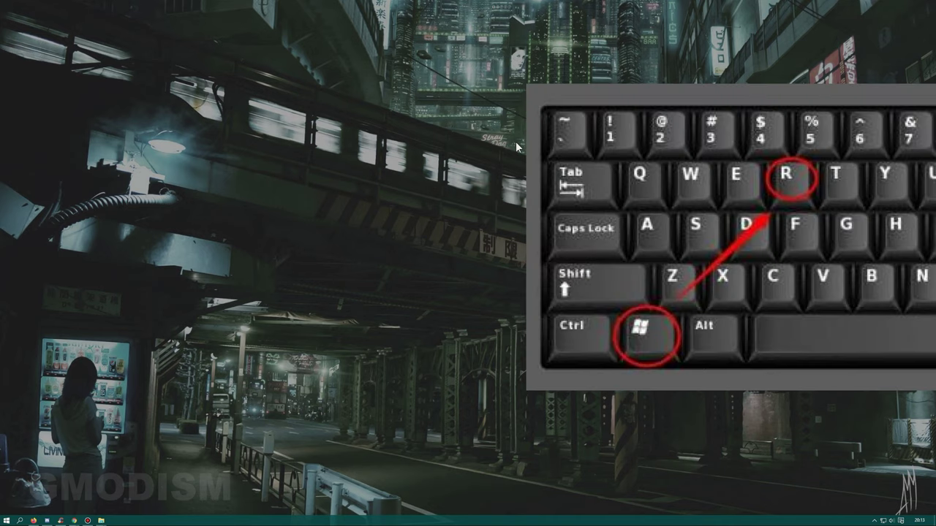
# - Open Disk Management by running diskmgmt.msc
pyautogui.press('super+r')
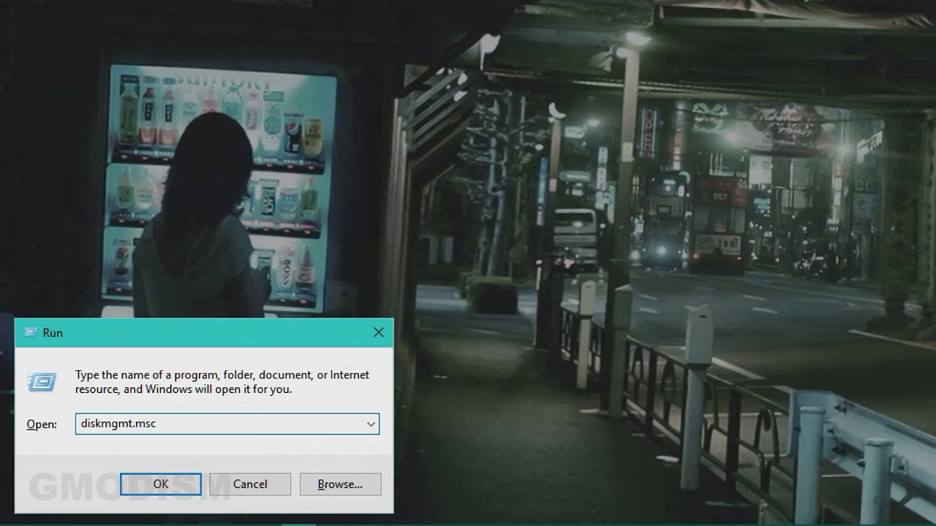
pyautogui.click(100, 425)
pyautogui.press('Right')
pyautogui.press('Right')
pyautogui.press('Right')
pyautogui.press('Right')
pyautogui.press('Right')
pyautogui.press('Right')
pyautogui.press('Right')
pyautogui.press('Right')
pyautogui.press('Return')
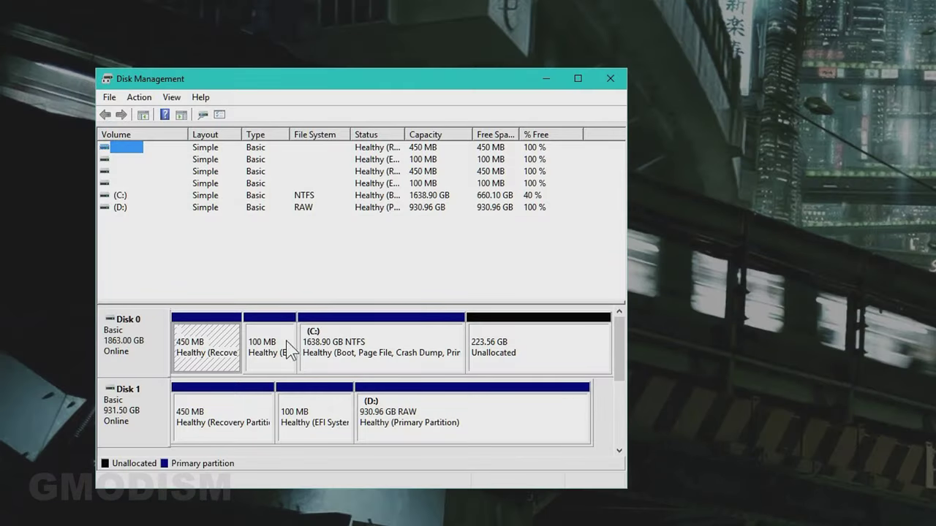
# - Examine the recovery, EFI system and D: partitions on Disk 1 and the actions available for them
pyautogui.click(136, 417)
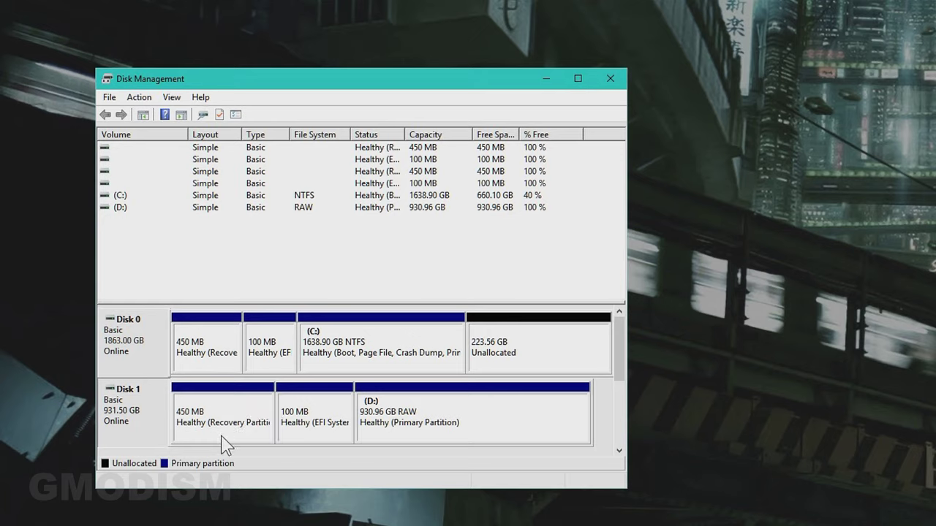
pyautogui.click(324, 433)
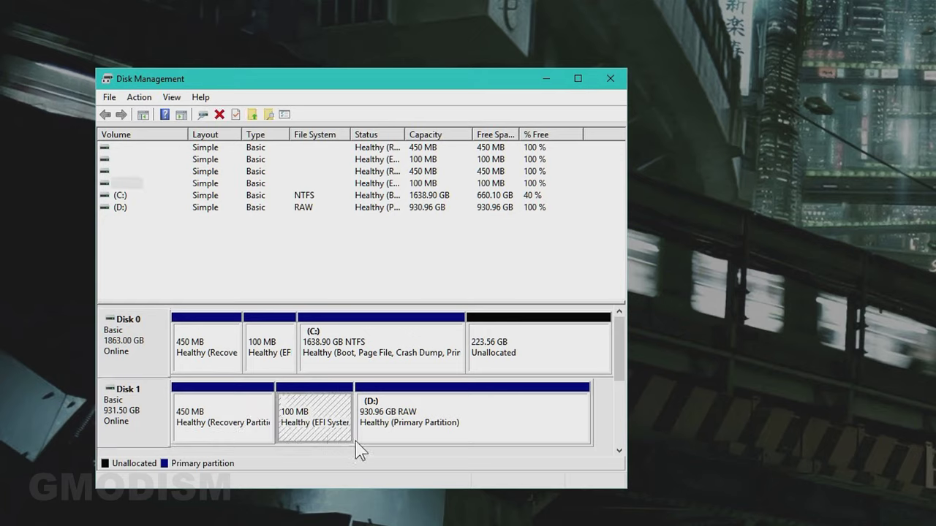
pyautogui.rightClick(307, 423)
pyautogui.press('Escape')
pyautogui.click(225, 408)
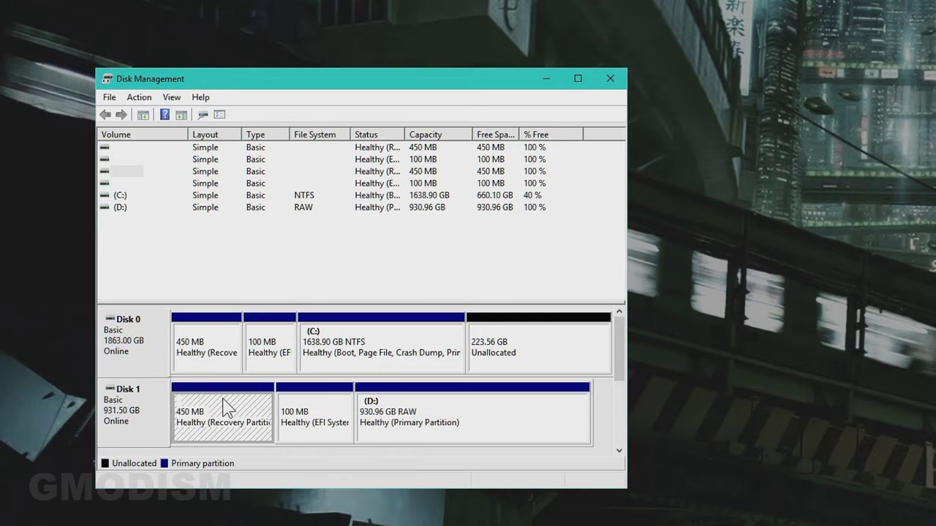
pyautogui.click(316, 430)
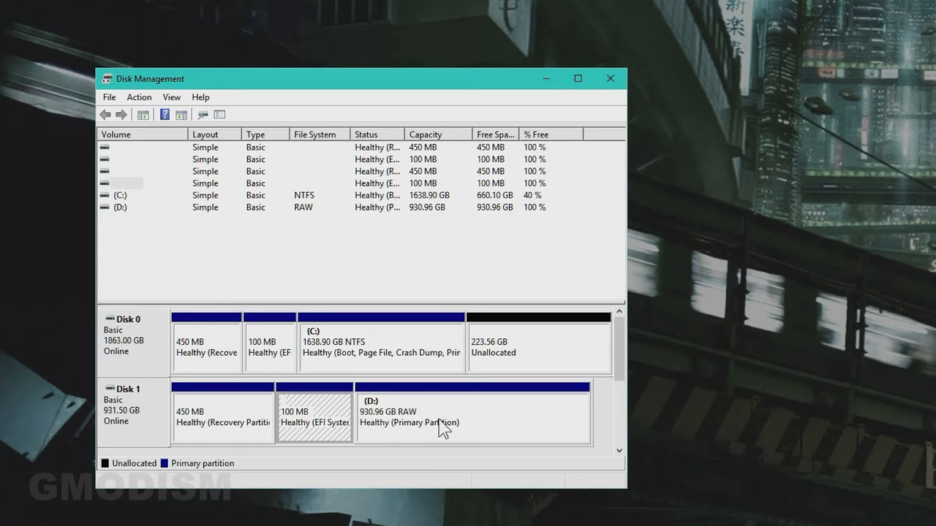
pyautogui.click(476, 411)
pyautogui.rightClick(475, 408)
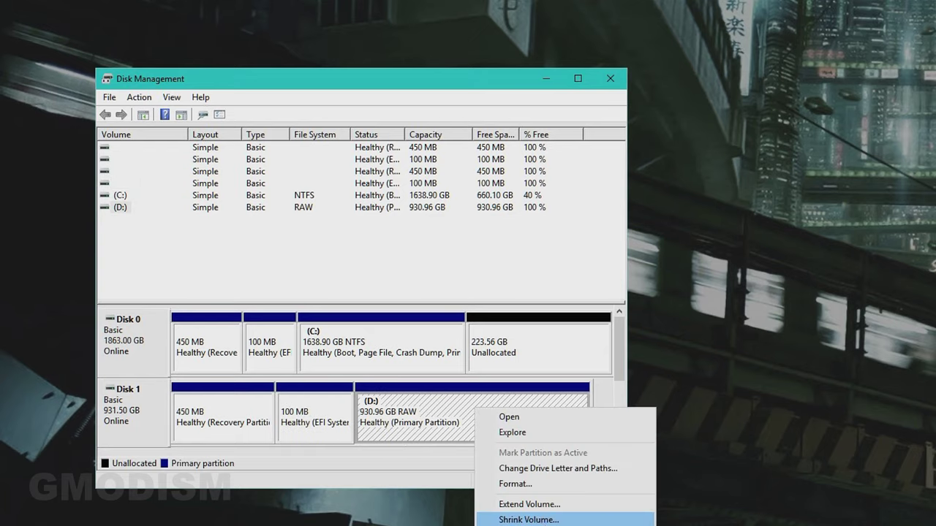
pyautogui.click(396, 453)
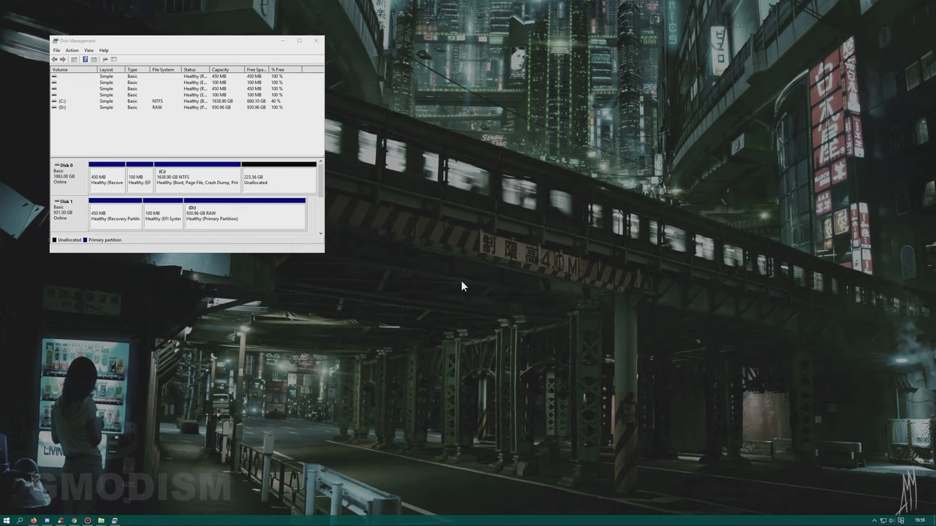
# - Open Command Prompt with administrator rights and start the diskpart utility
pyautogui.press('super')
pyautogui.write('cmd')
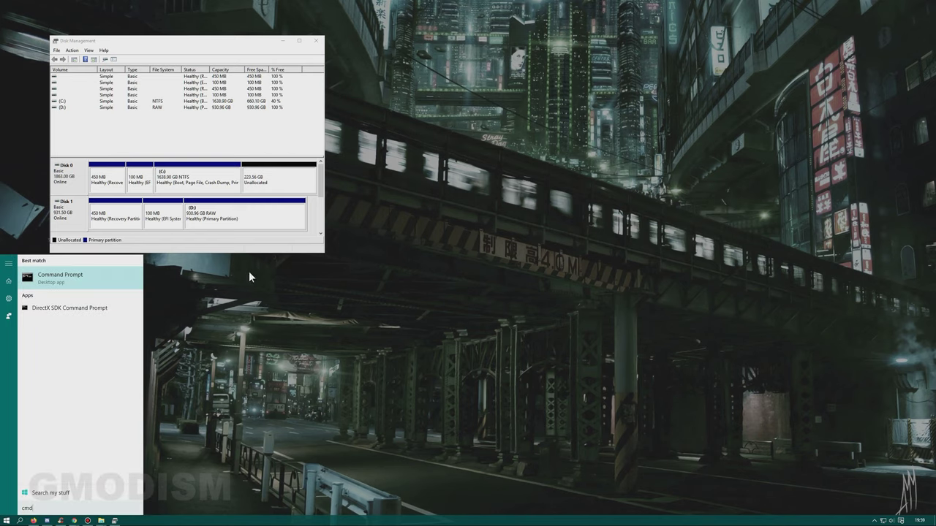
pyautogui.rightClick(86, 280)
pyautogui.click(122, 283)
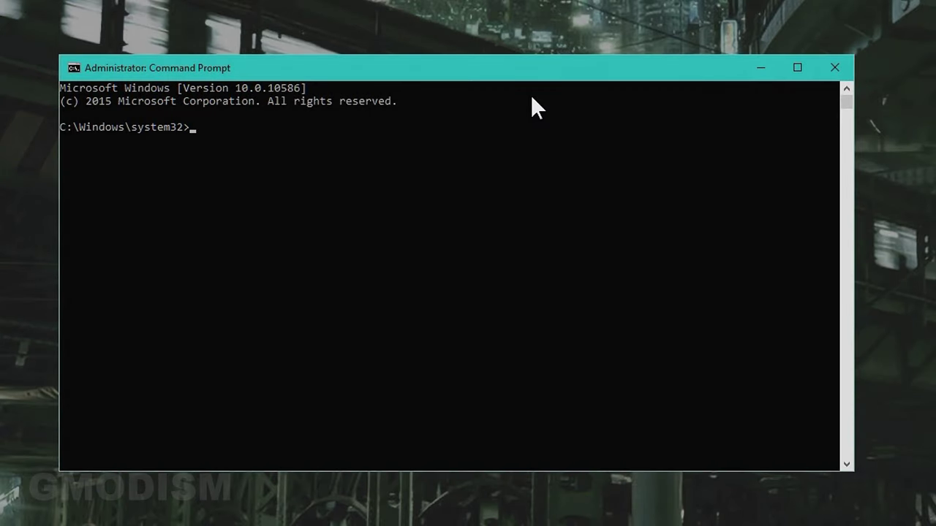
pyautogui.write('diskpart')
pyautogui.press('Return')
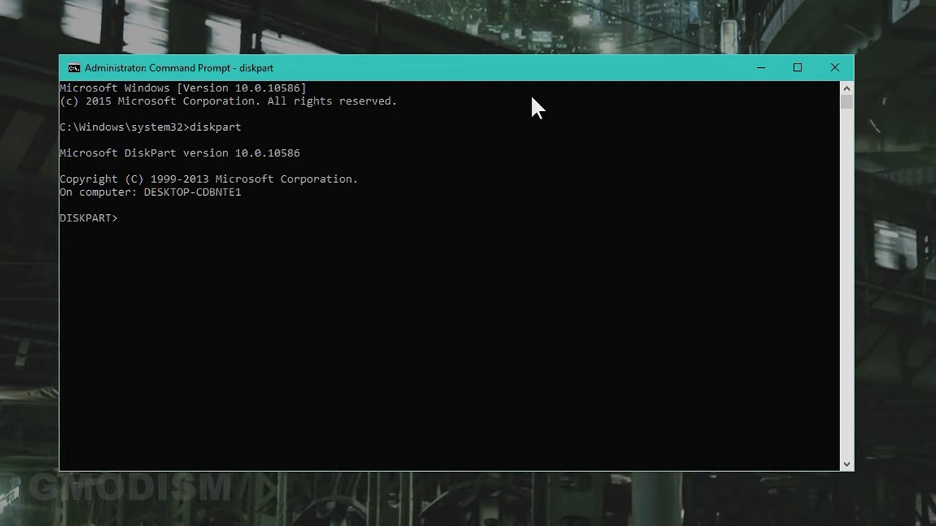
# - List the disks in diskpart, select disk 1 and list its partitions
pyautogui.write('list disk')
pyautogui.press('Return')
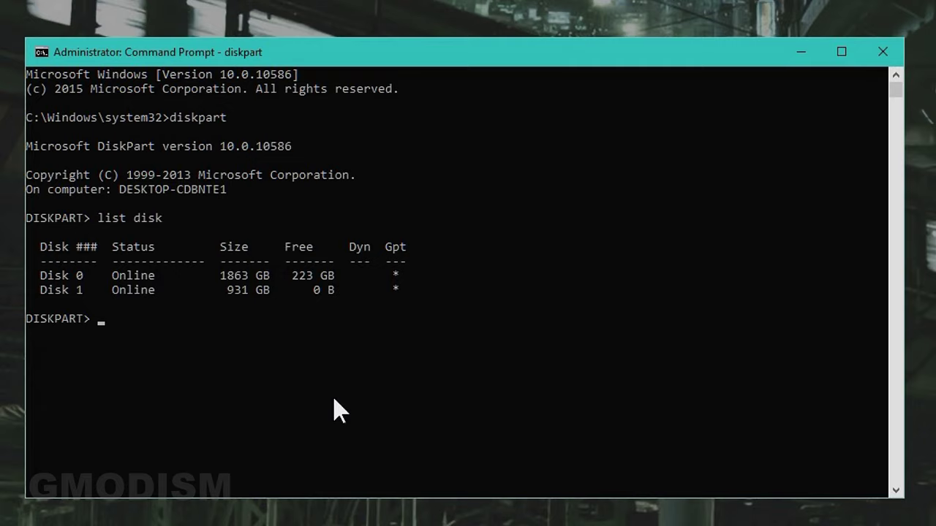
pyautogui.write('select disk 1')
pyautogui.press('Return')
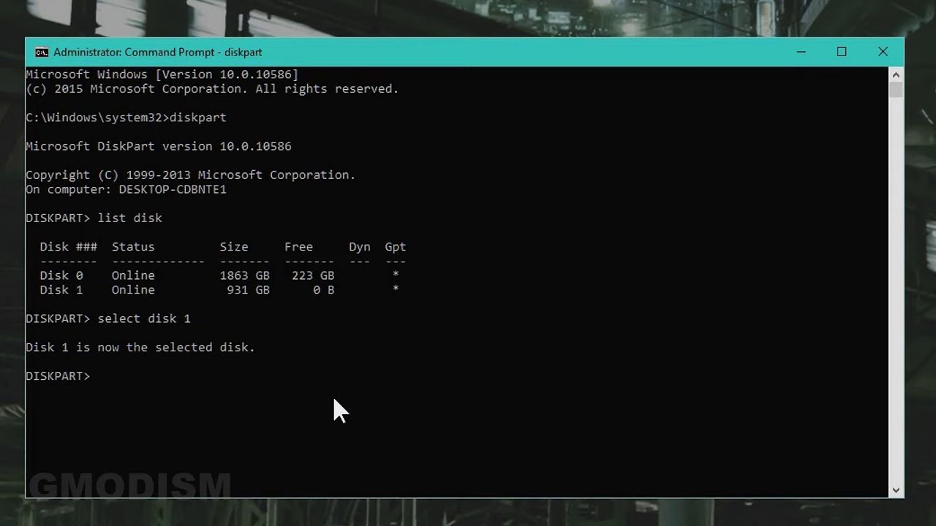
pyautogui.write('list partition')
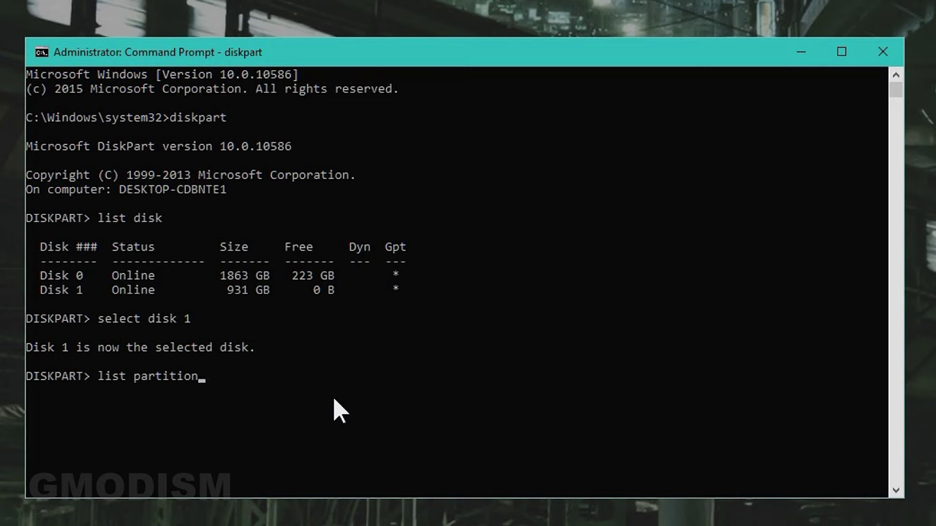
pyautogui.press('Return')
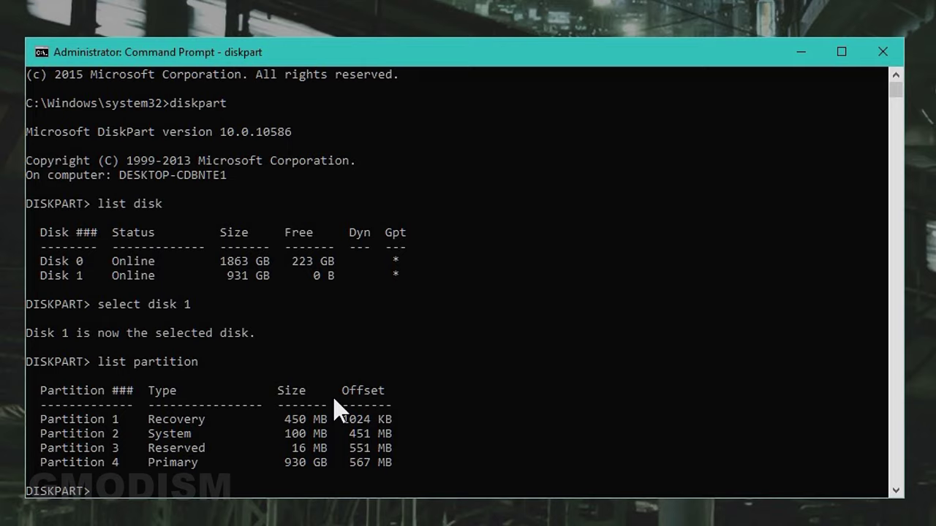
# - Select partition 1, the recovery partition on disk 1, and delete it with the override option
pyautogui.write('select partition 1')
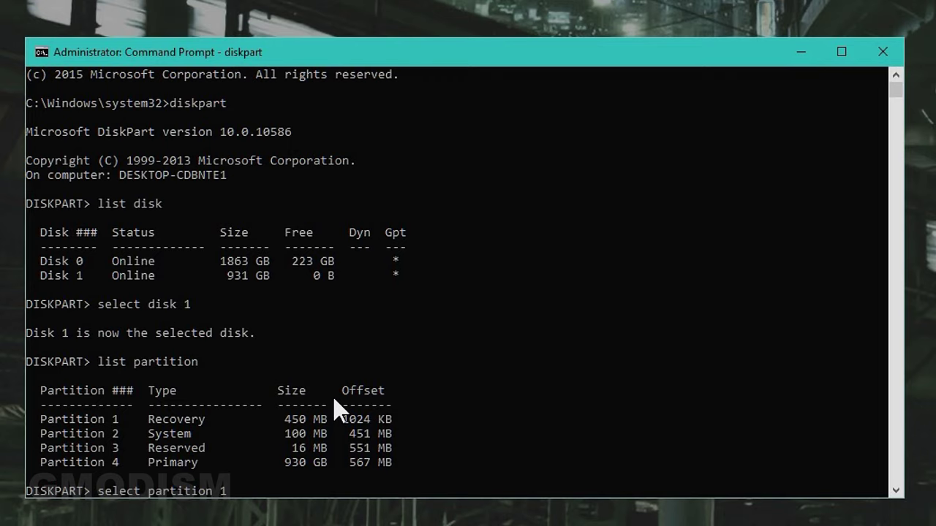
pyautogui.press('Return')
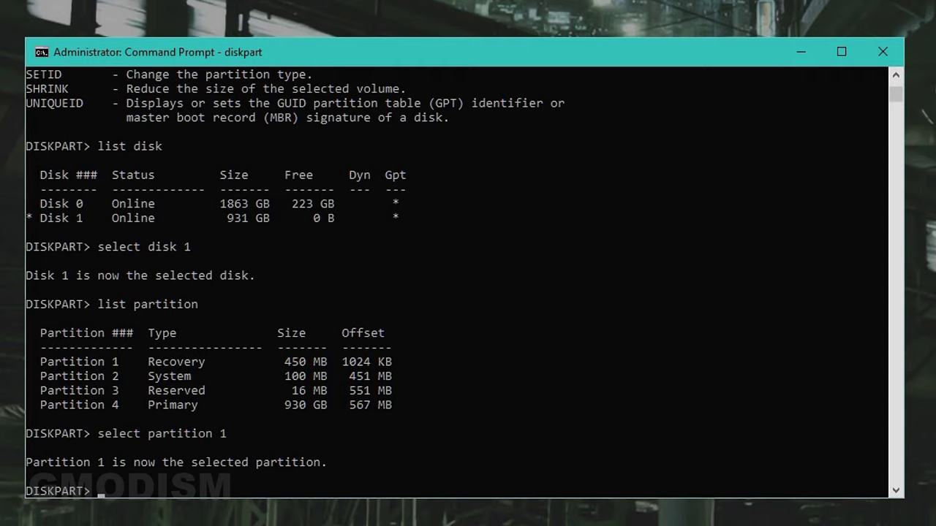
pyautogui.write('delet')
pyautogui.write('e partition')
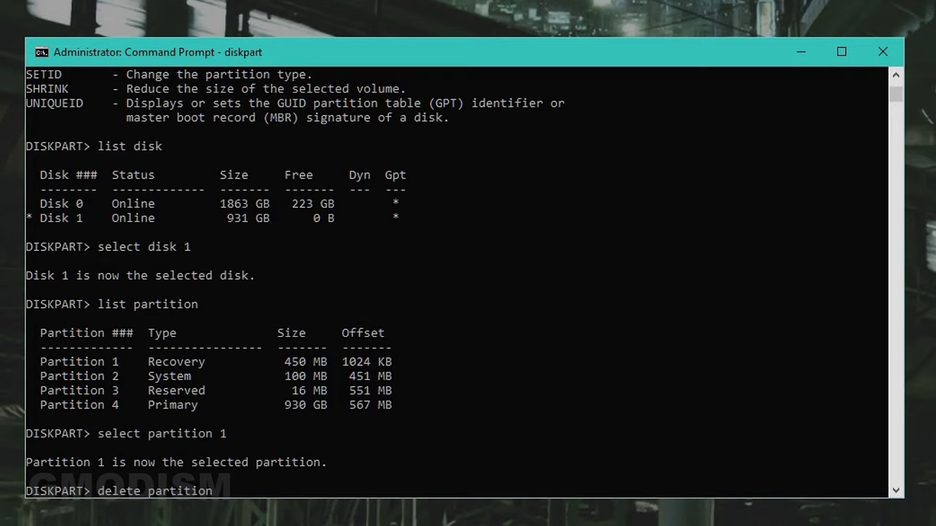
pyautogui.write(' overide')
pyautogui.press('Return')
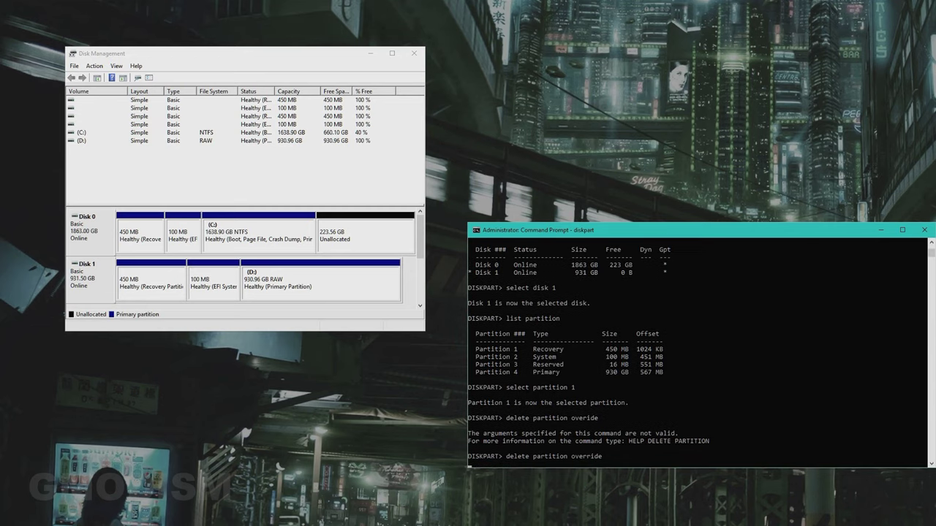
pyautogui.press('Return')
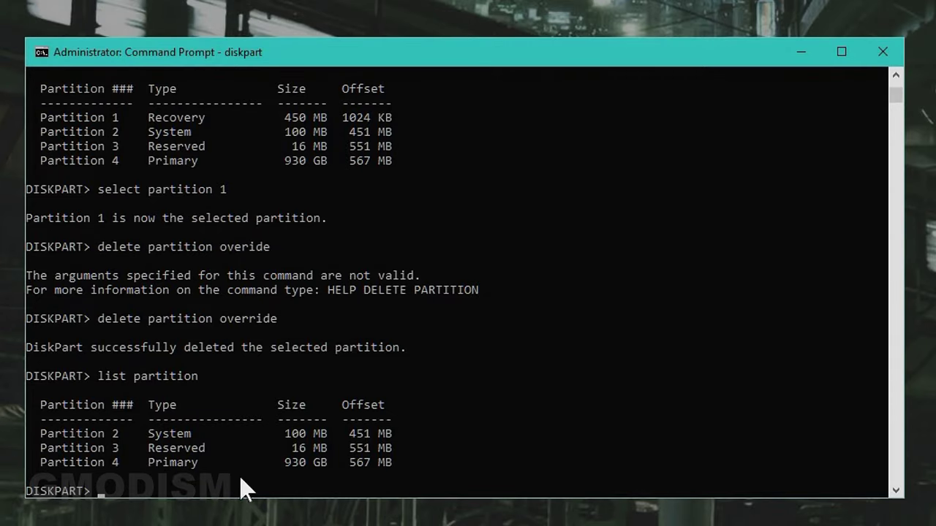
# - Select partition 2, the system partition on disk 1, and delete it with the override option
pyautogui.click(184, 495)
pyautogui.click(223, 477)
pyautogui.press('Escape')
pyautogui.write('select pa')
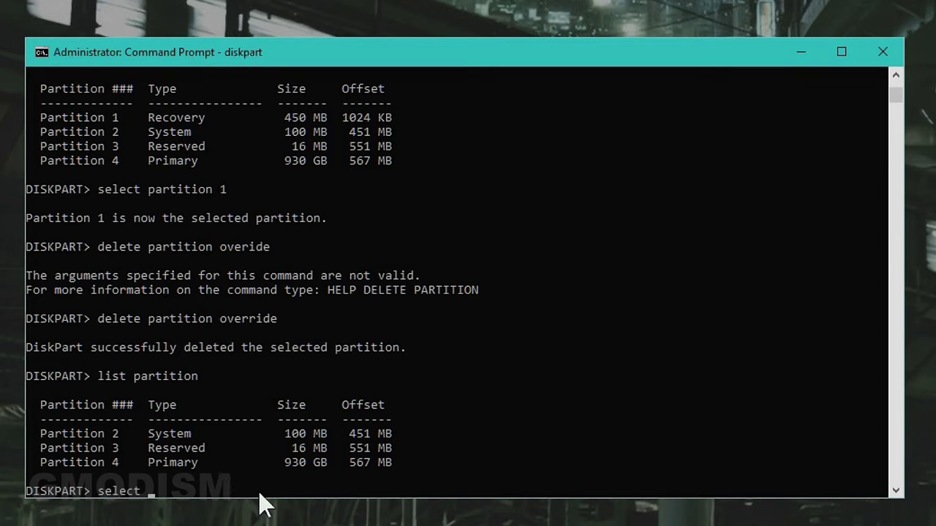
pyautogui.write('rtition 2')
pyautogui.press('Return')
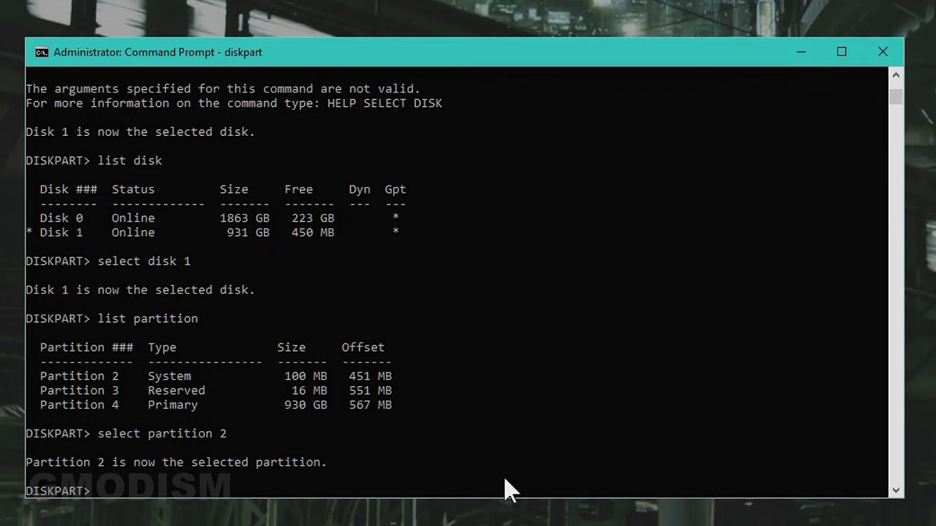
pyautogui.write('delete partition override')
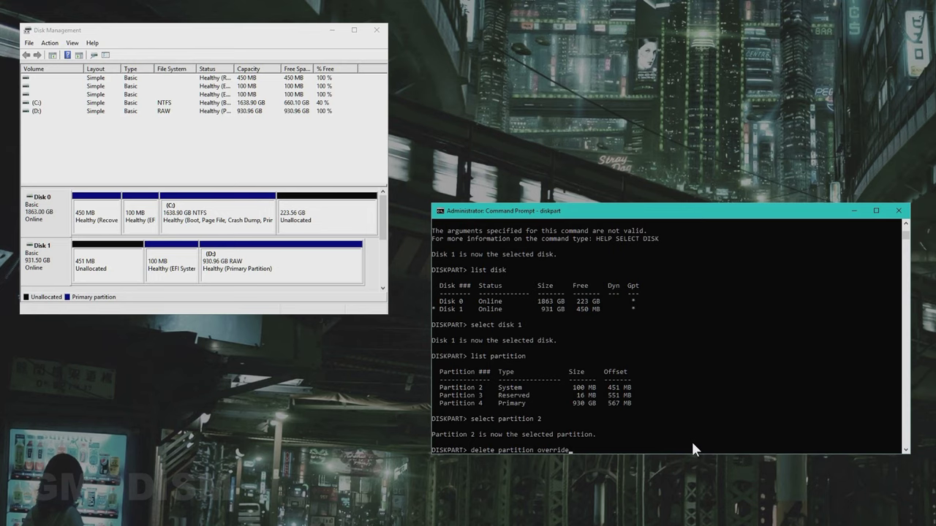
pyautogui.press('Return')
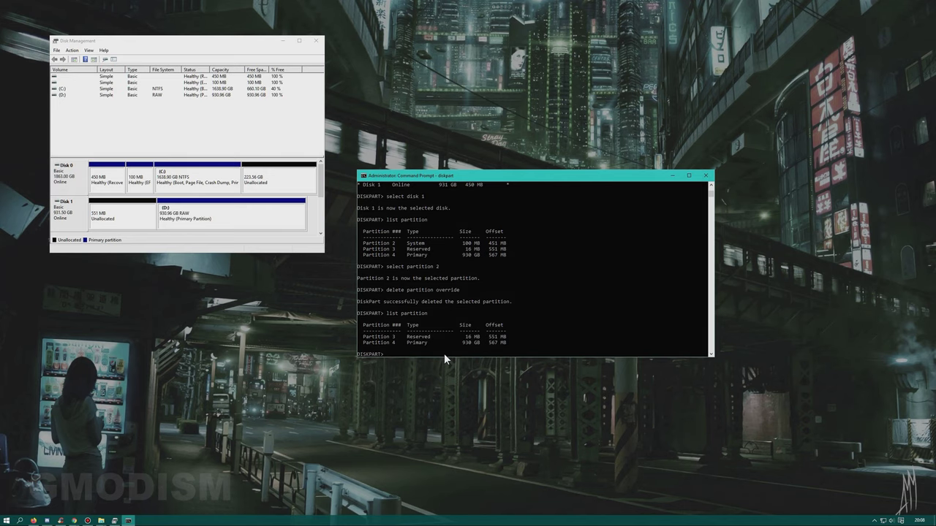
# - Switch to Disk Management and delete the D: volume on Disk 1, accepting the loss of its data
pyautogui.click(216, 219)
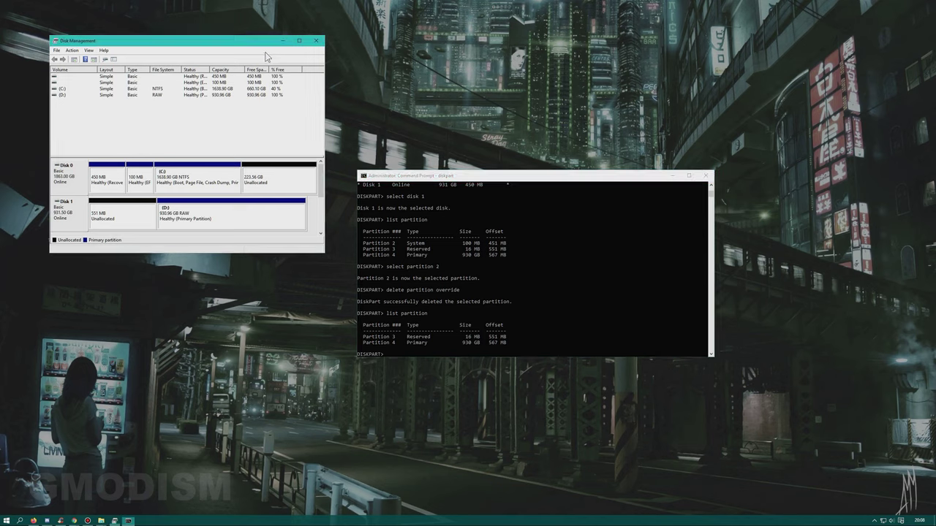
pyautogui.rightClick(217, 219)
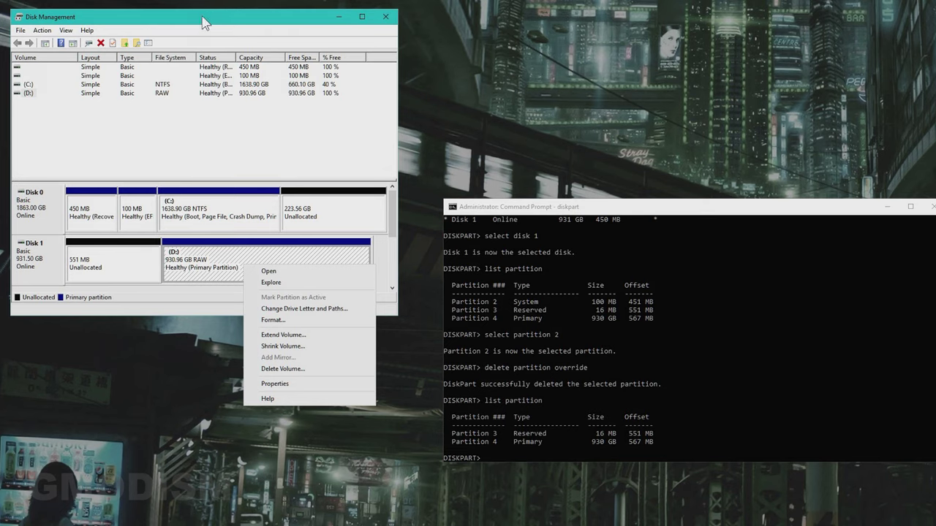
pyautogui.moveTo(204, 22); pyautogui.dragTo(204, 24)
pyautogui.rightClick(240, 269)
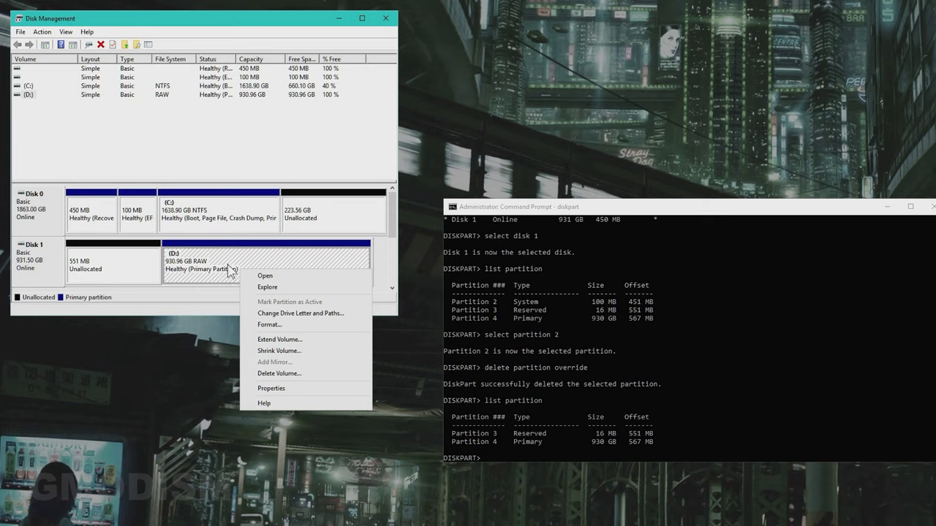
pyautogui.click(286, 374)
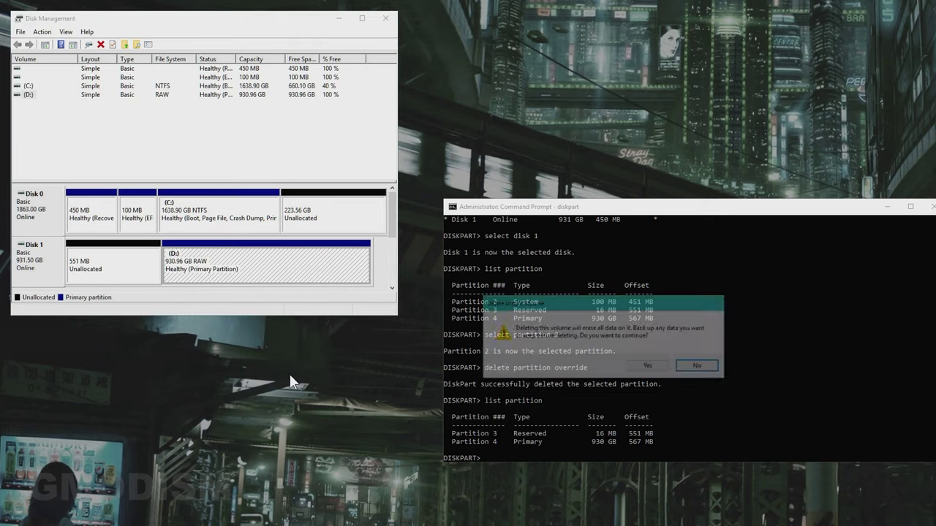
pyautogui.click(653, 369)
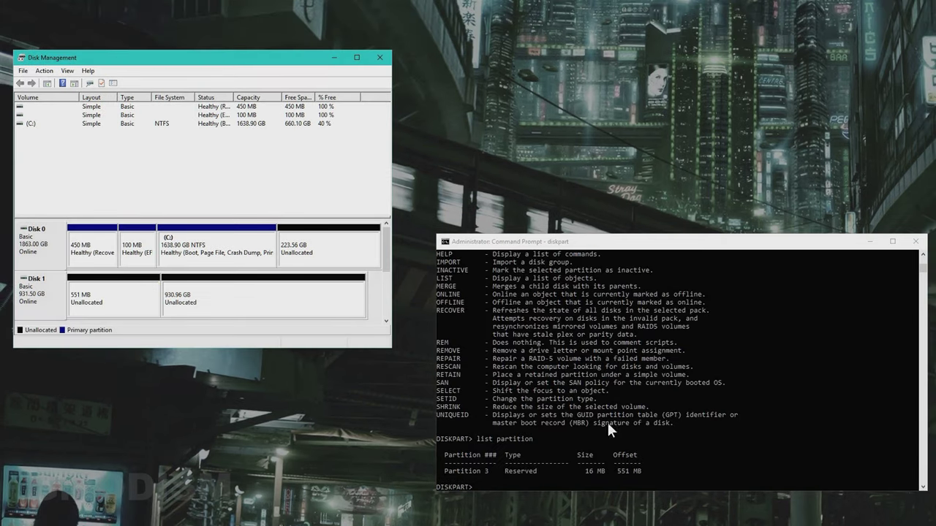
# - Switch back to diskpart, select reserved partition 3 and delete it with the override option
pyautogui.click(594, 483)
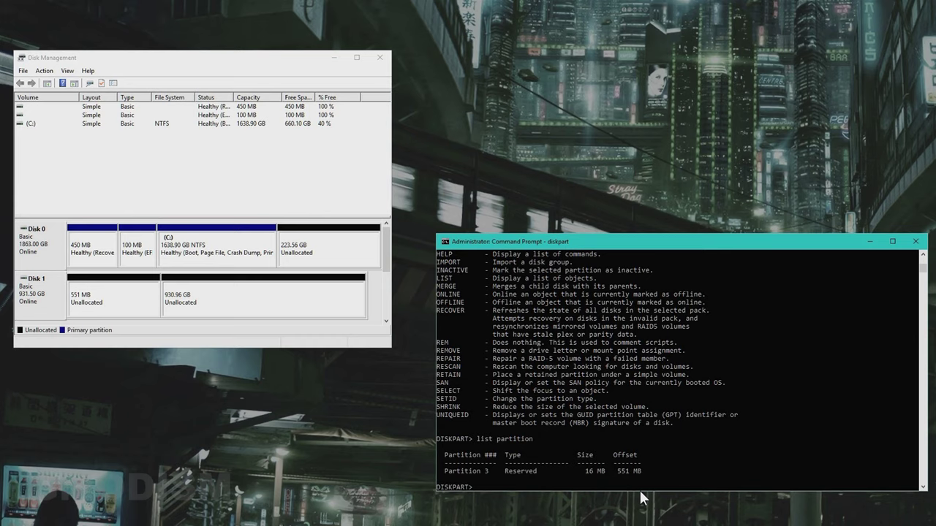
pyautogui.write('select partition 3')
pyautogui.press('Return')
pyautogui.write('delete partition override')
pyautogui.press('Return')
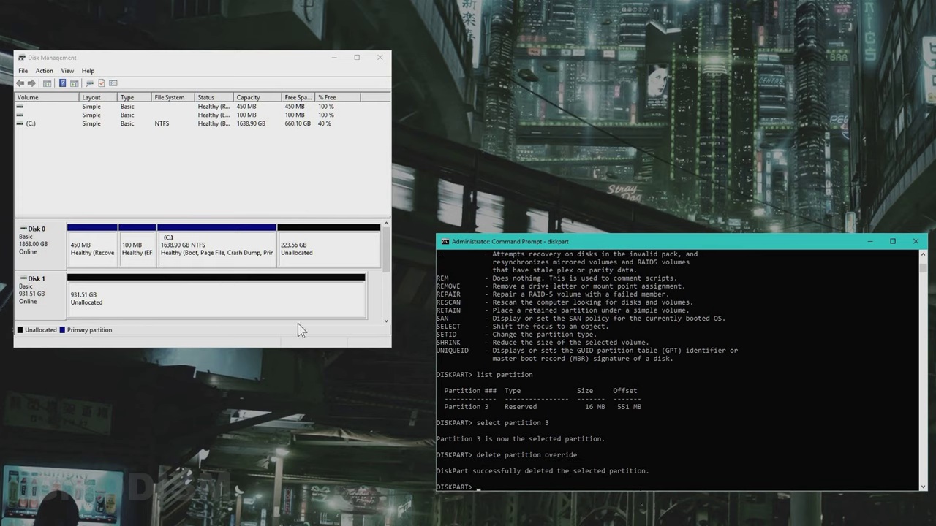
# - Select the unallocated space on Disk 1 in Disk Management and check which volume types it offers
pyautogui.click(195, 301)
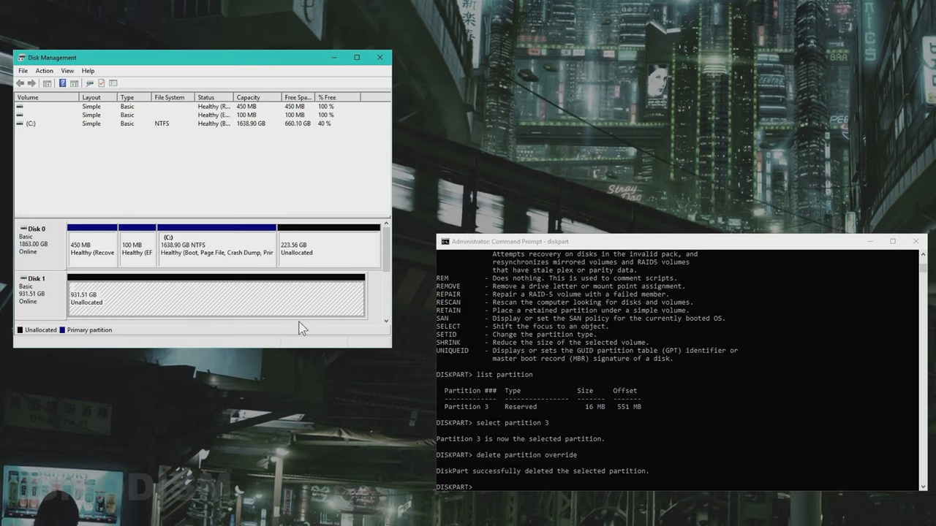
pyautogui.click(159, 301)
pyautogui.rightClick(194, 298)
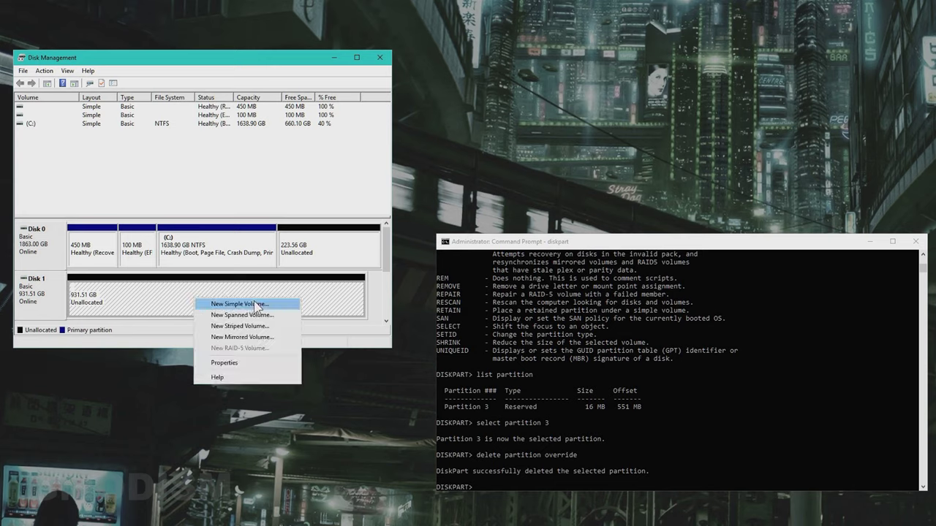
pyautogui.click(159, 303)
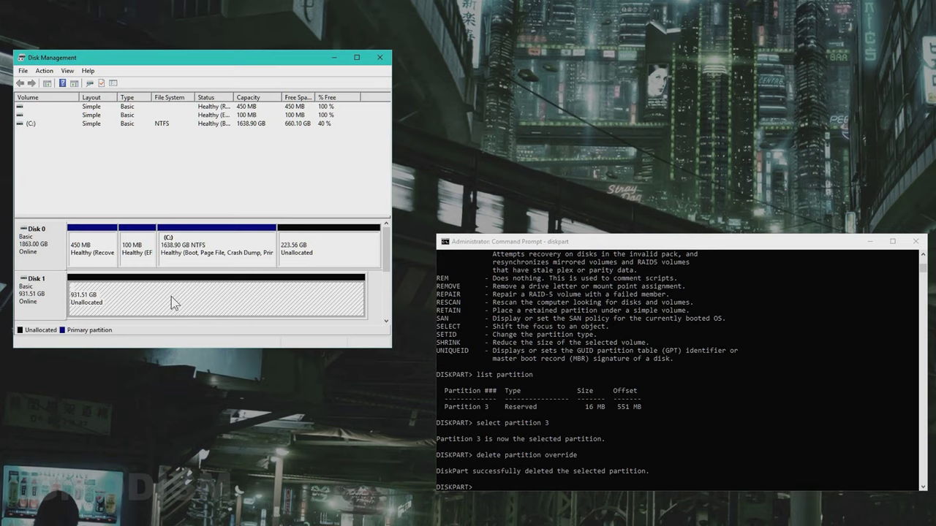
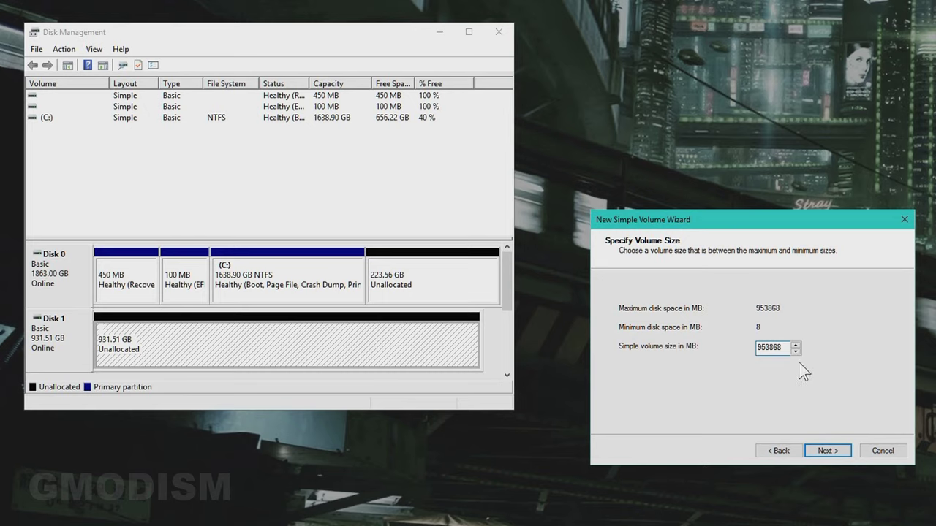
# - Accept the maximum simple volume size of 953868 MB and assign drive letter X to the new volume
pyautogui.click(794, 347)
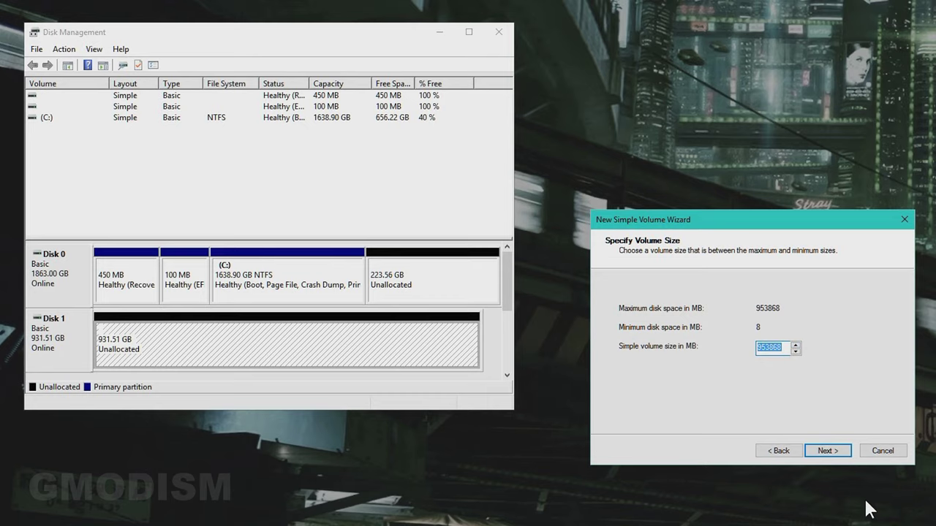
pyautogui.click(835, 451)
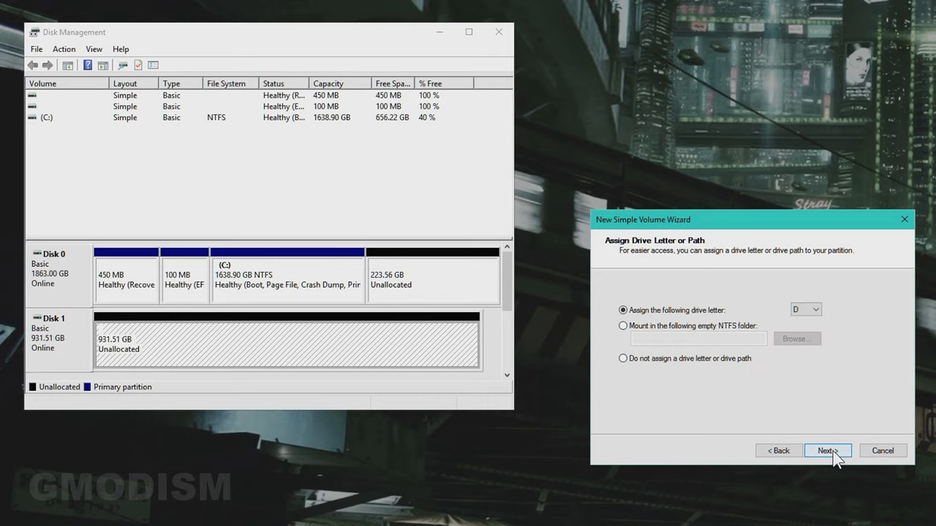
pyautogui.click(817, 309)
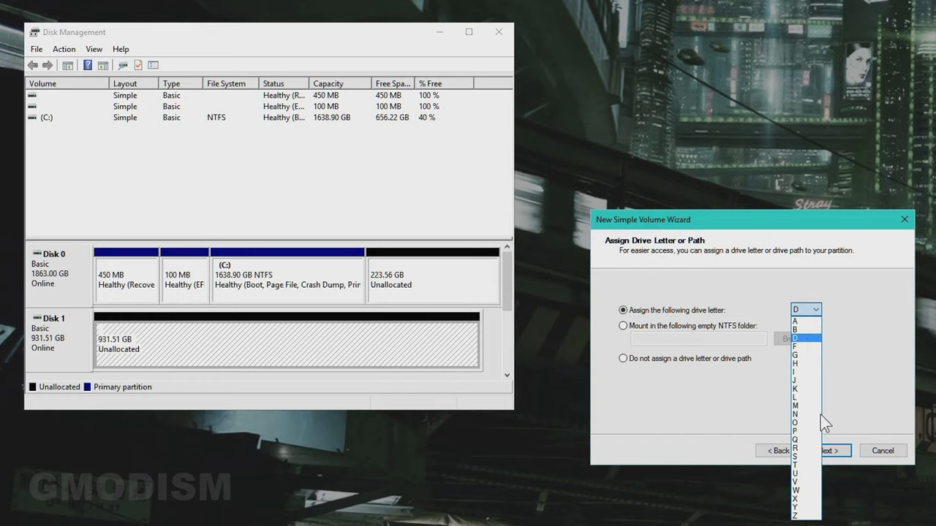
pyautogui.click(804, 499)
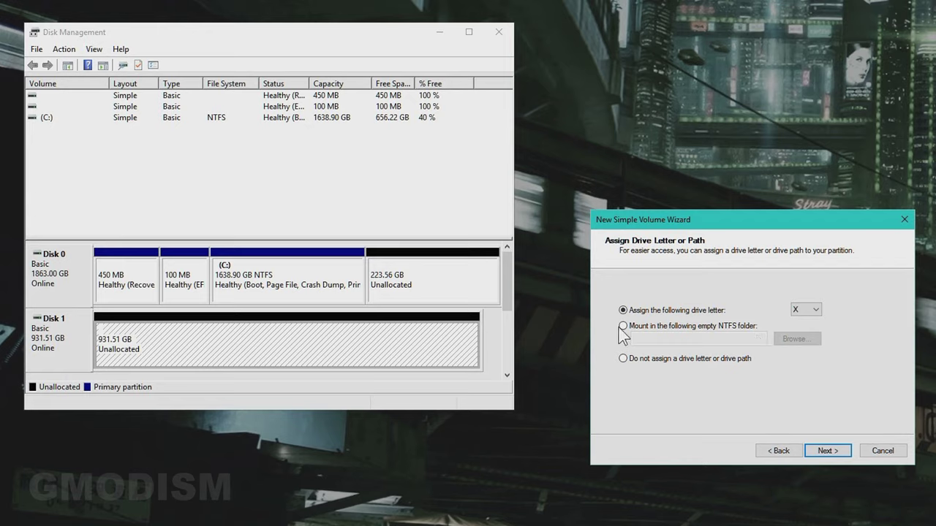
pyautogui.click(827, 452)
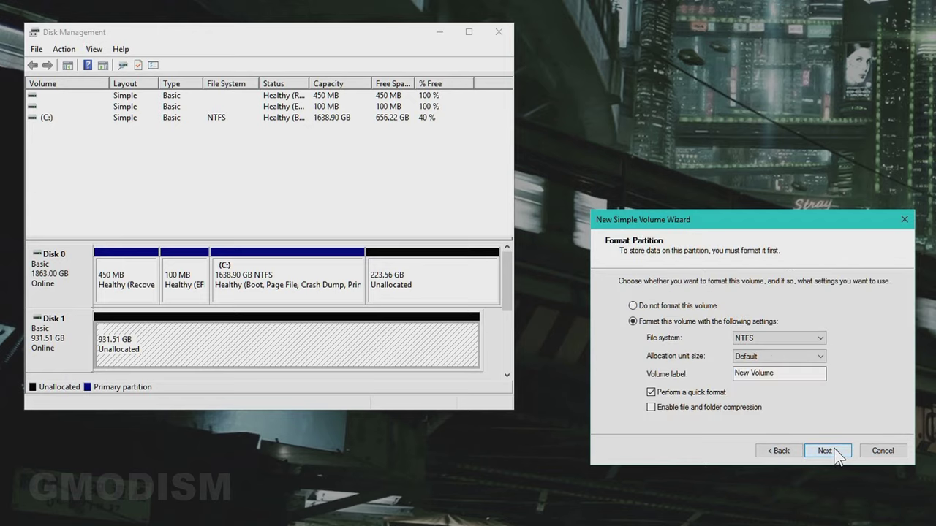
# - Try the exFAT file system and a 4096 allocation unit size, restoring NTFS and Default
pyautogui.click(768, 339)
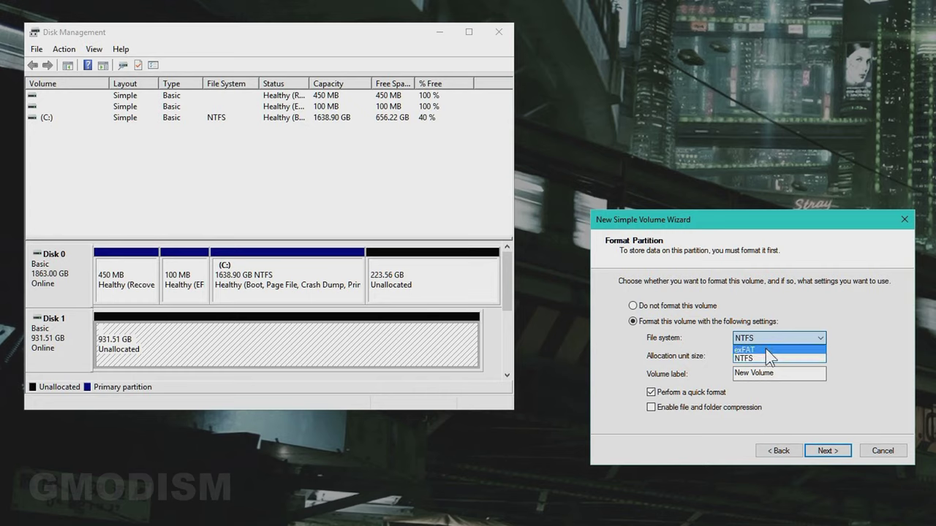
pyautogui.click(760, 349)
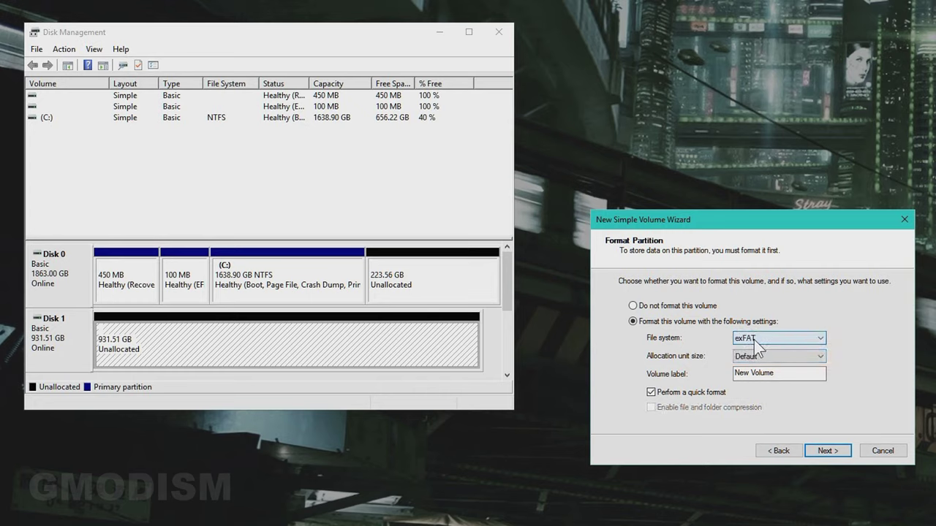
pyautogui.click(756, 338)
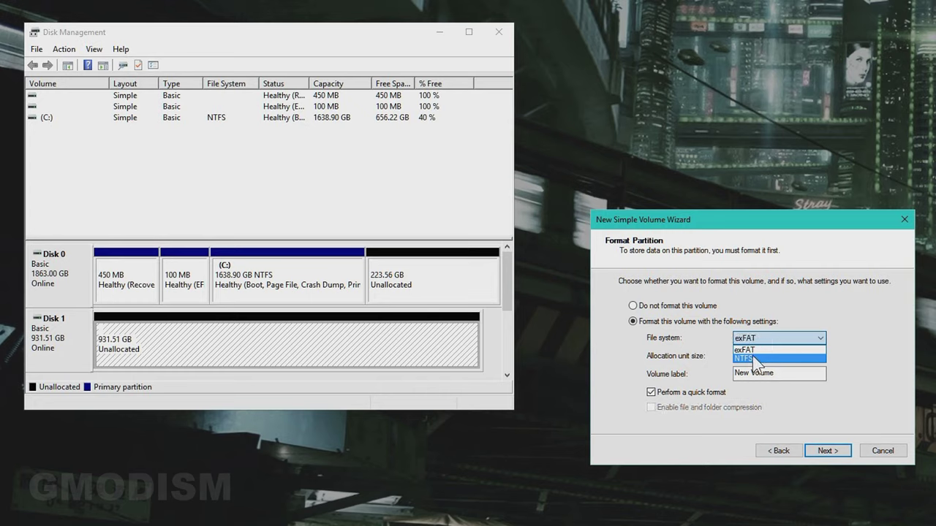
pyautogui.click(770, 359)
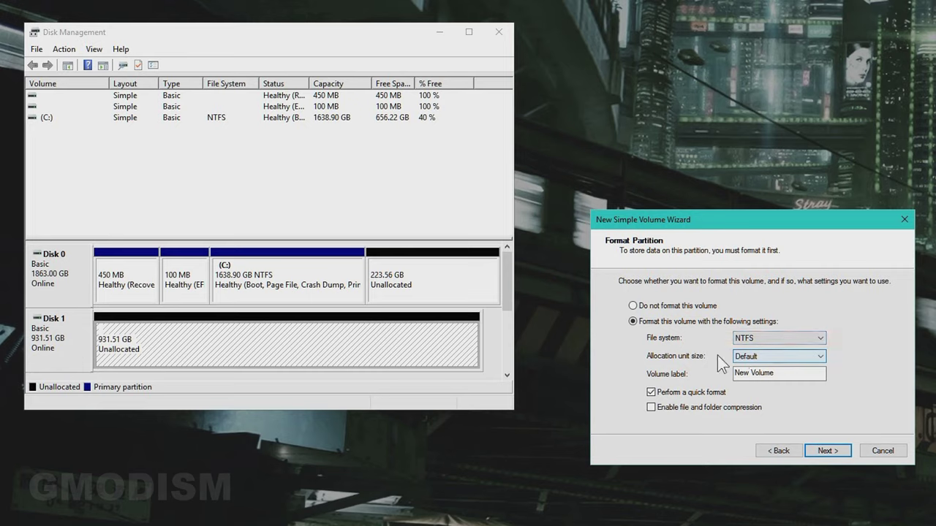
pyautogui.click(792, 358)
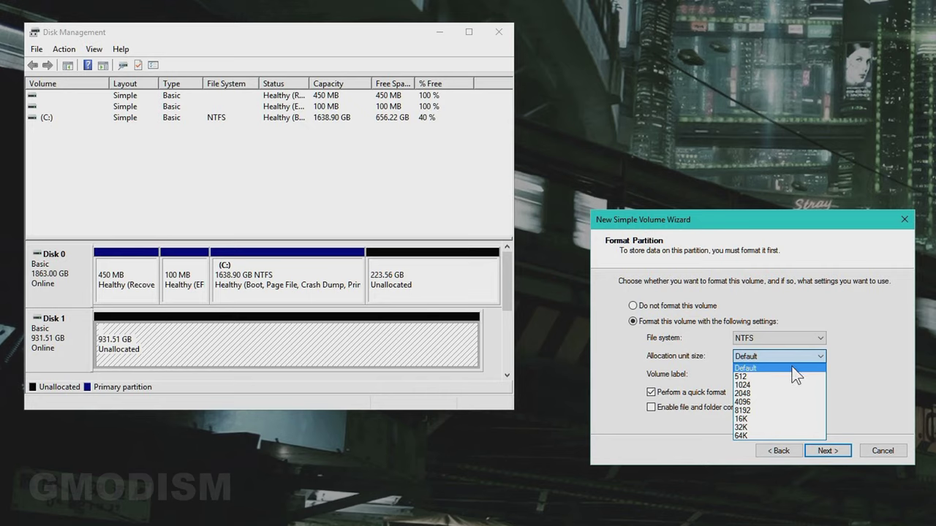
pyautogui.click(754, 402)
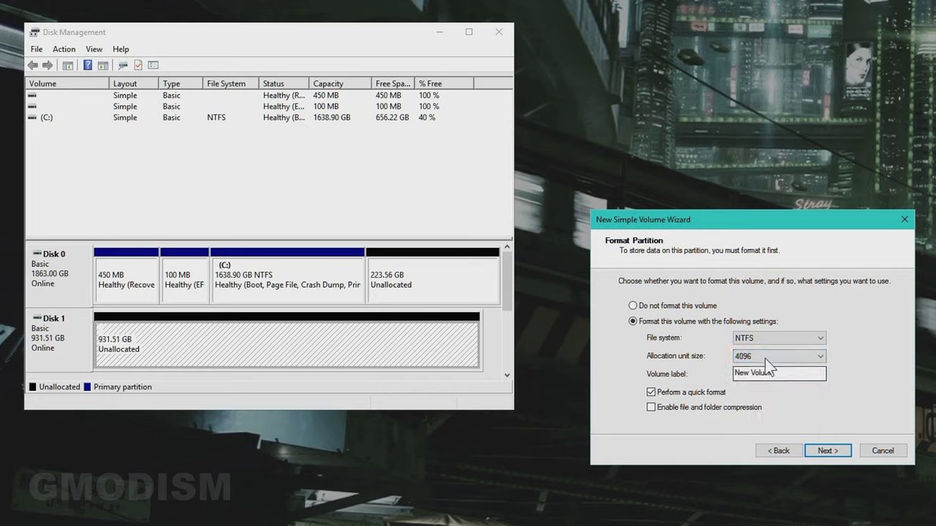
pyautogui.click(765, 359)
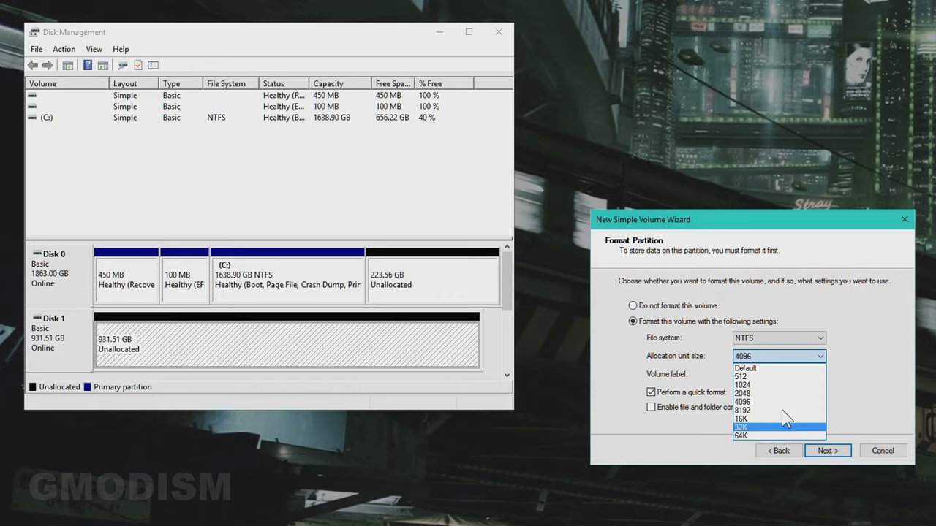
pyautogui.click(766, 368)
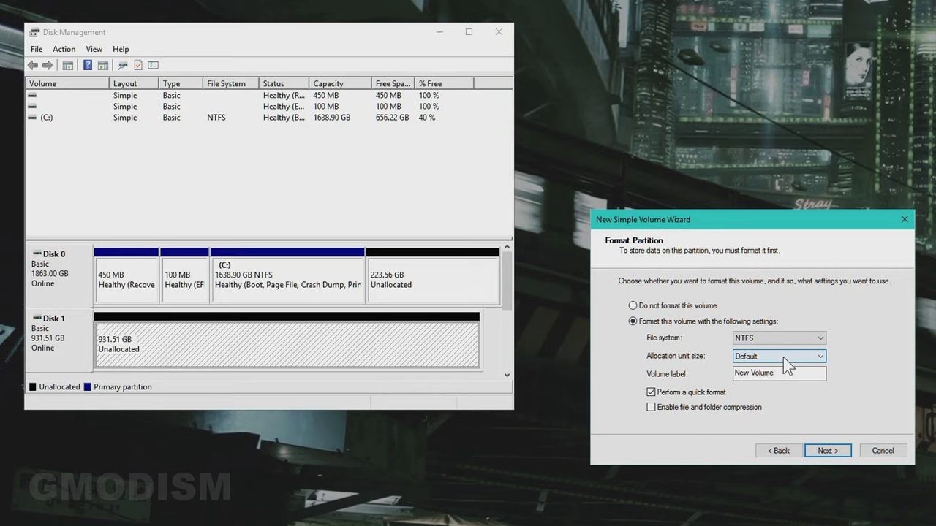
# - Set the allocation unit size to 64K, label the volume Gömman, and finish creating it with quick format
pyautogui.click(784, 357)
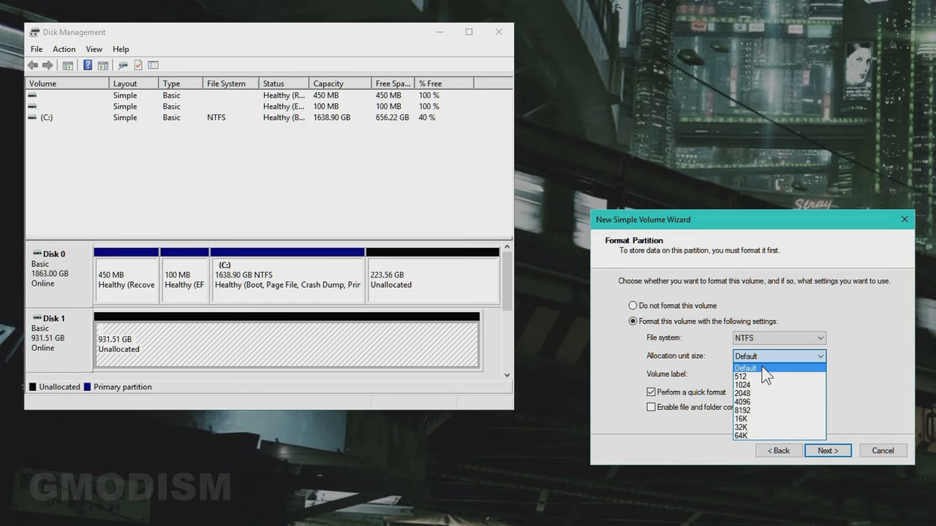
pyautogui.click(745, 436)
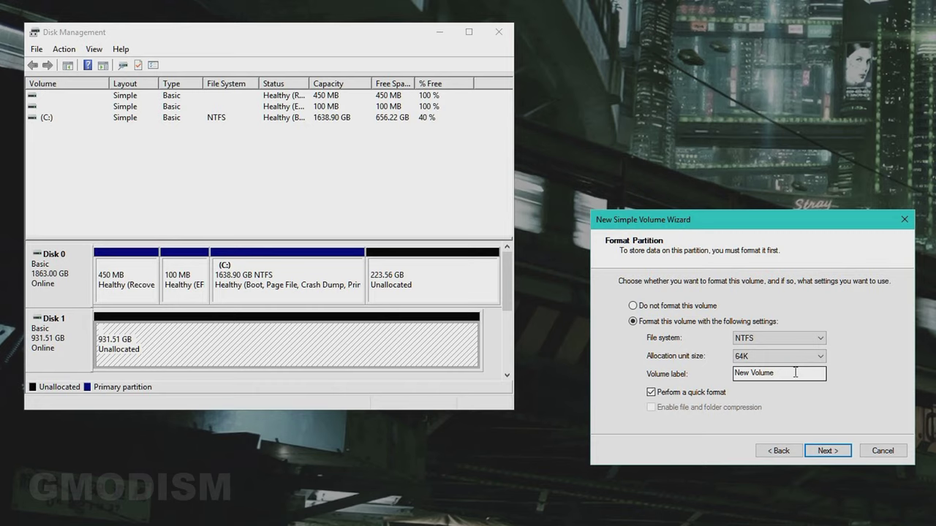
pyautogui.moveTo(795, 373); pyautogui.dragTo(656, 371)
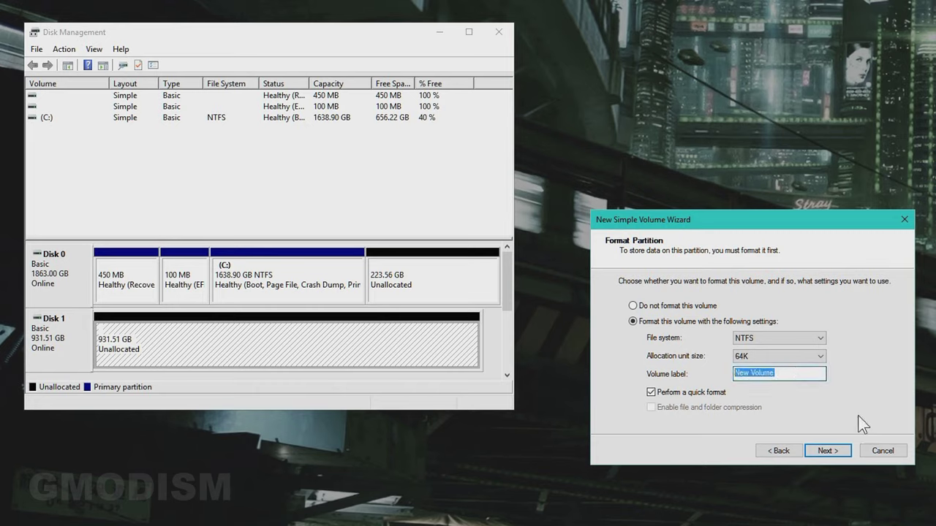
pyautogui.write('Gömman')
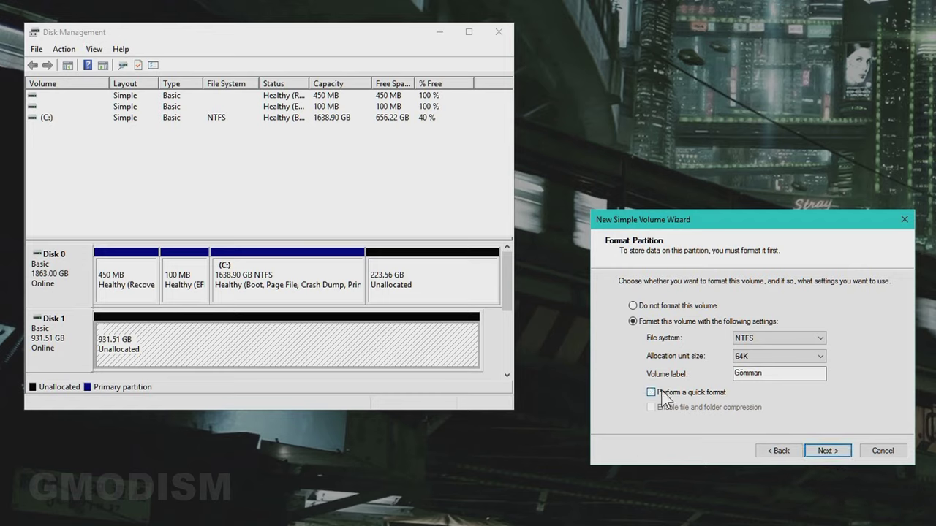
pyautogui.click(833, 452)
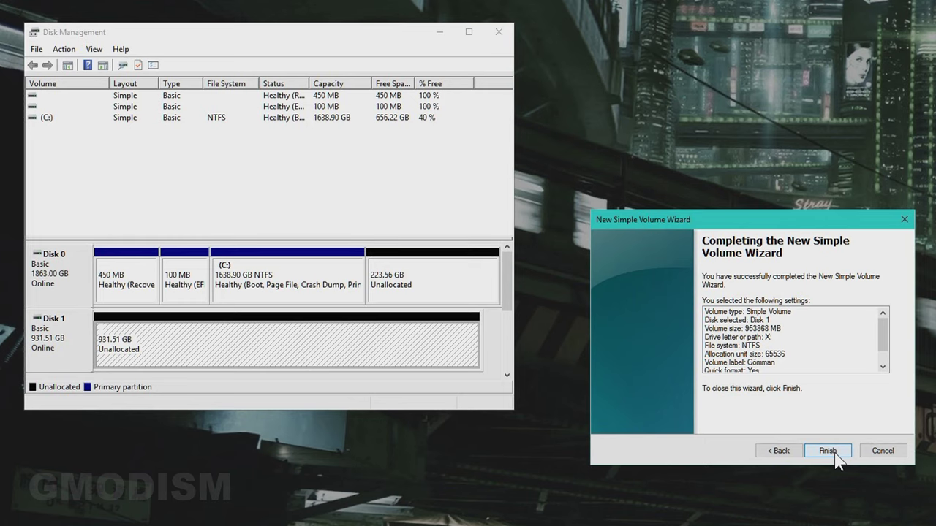
pyautogui.click(834, 452)
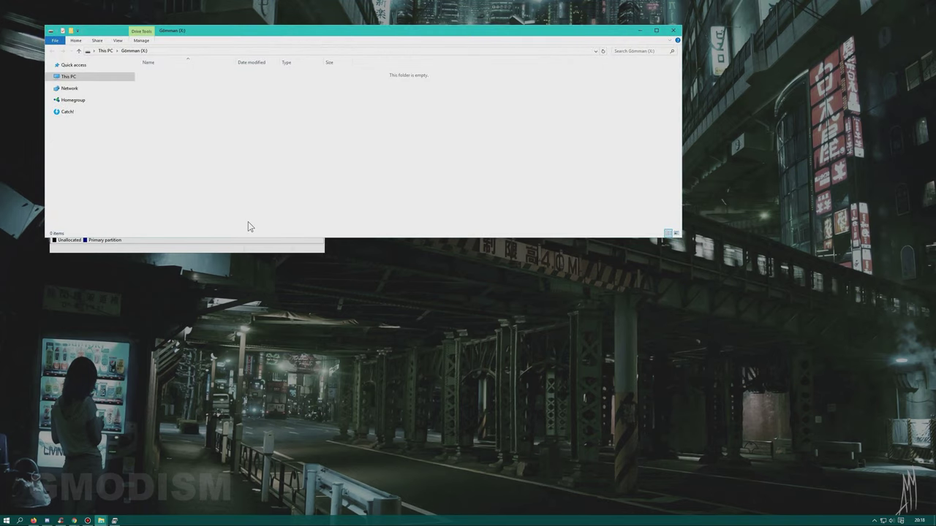
# - Open the Gömman (X:) drive from This PC, create a folder named asdfasd on it and open the folder
pyautogui.click(105, 50)
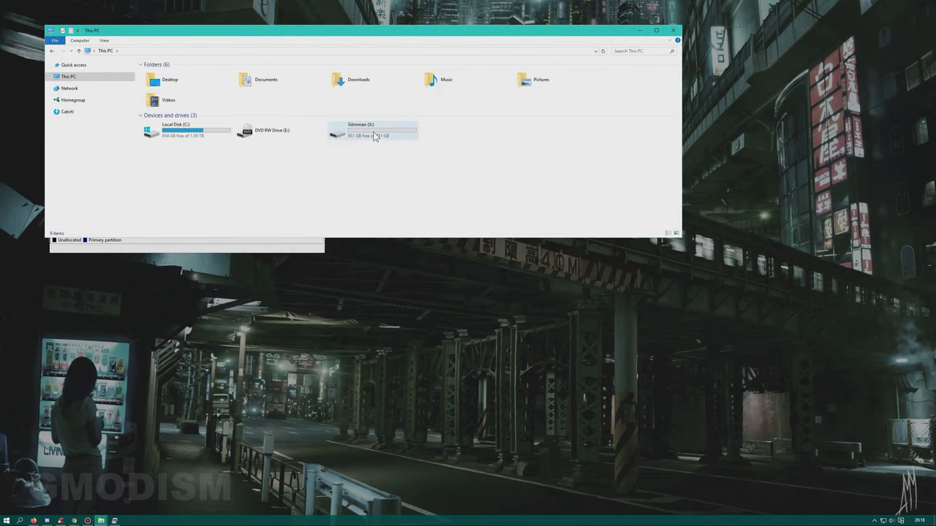
pyautogui.doubleClick(374, 137)
pyautogui.rightClick(290, 98)
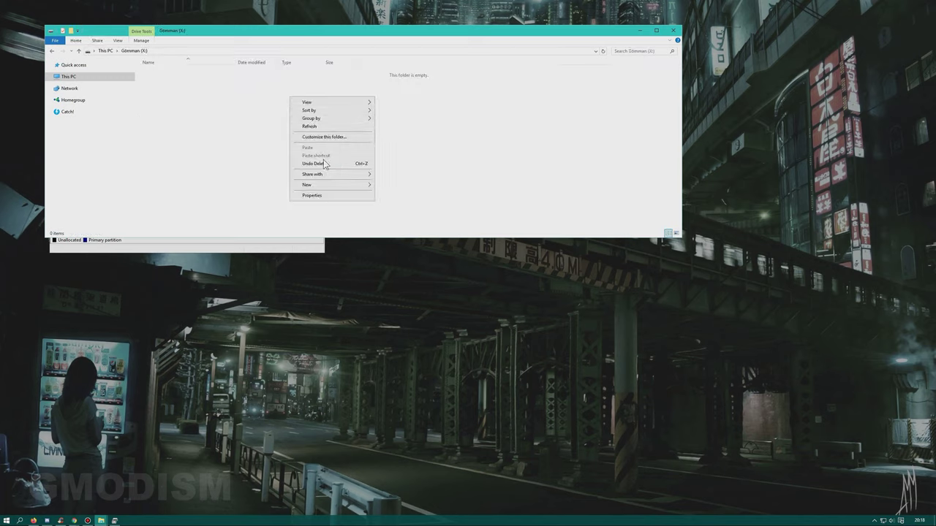
pyautogui.moveTo(316, 185)
pyautogui.click(430, 189)
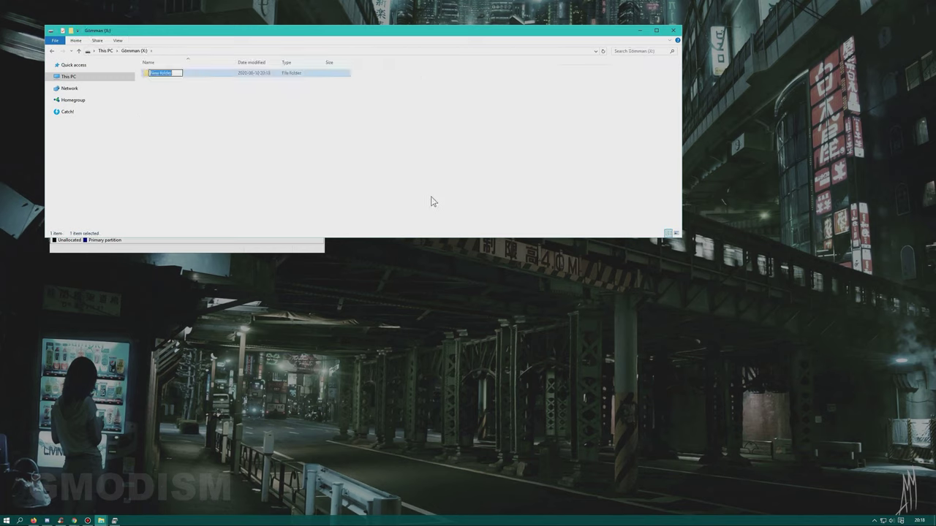
pyautogui.write('asdfasd')
pyautogui.press('Return')
pyautogui.press('Return')
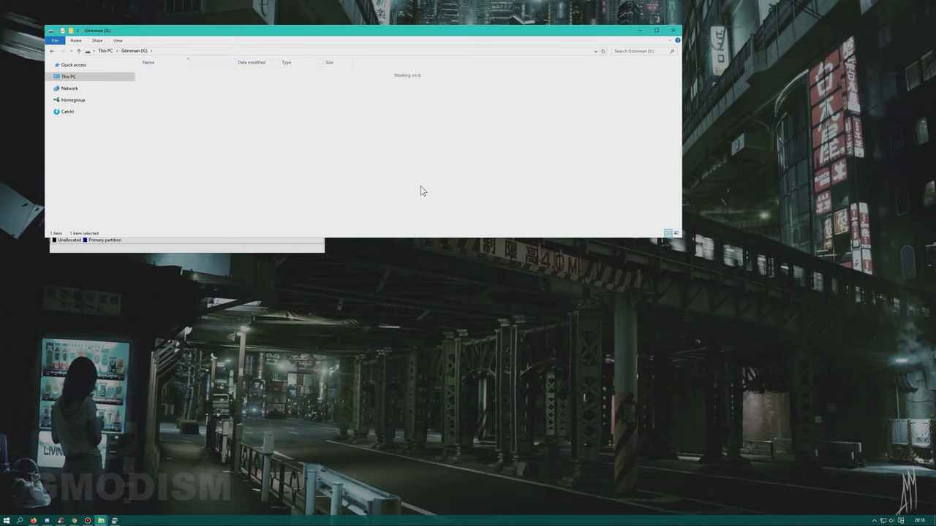
# - Create a text document named asdasd.txt inside the asdfasd folder
pyautogui.rightClick(335, 147)
pyautogui.moveTo(354, 235)
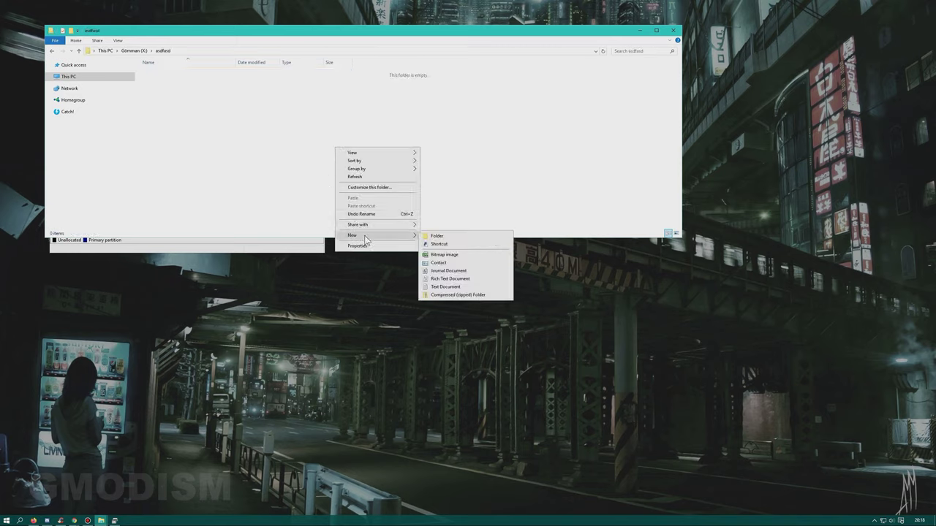
pyautogui.click(457, 288)
pyautogui.write('asdfasd')
pyautogui.press('Return')
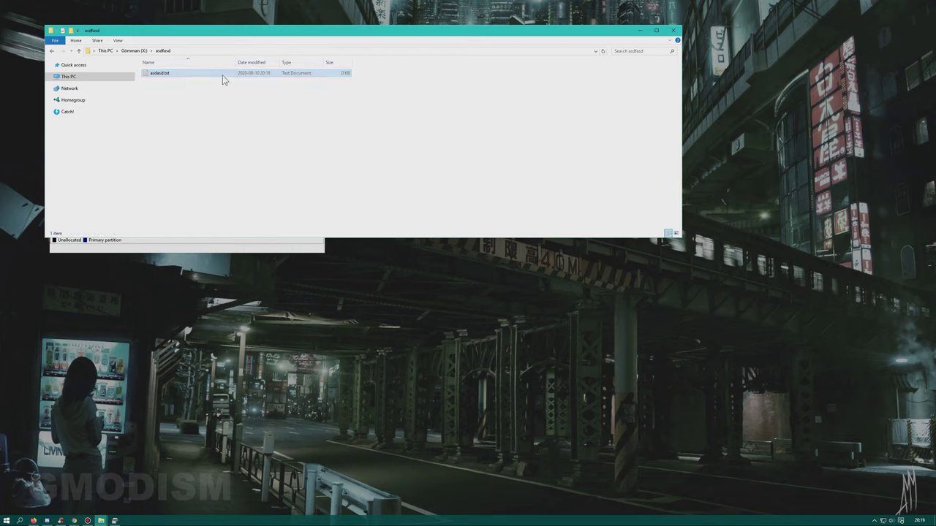
# - Write "Subscribe to GMODISM!!!!!" in asdasd.txt, save it and close Notepad
pyautogui.doubleClick(224, 76)
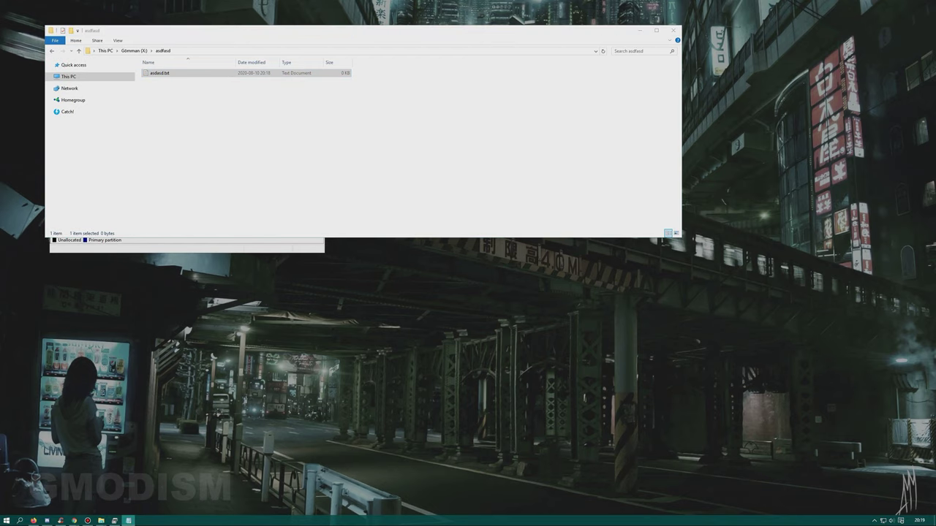
pyautogui.write('Subscri')
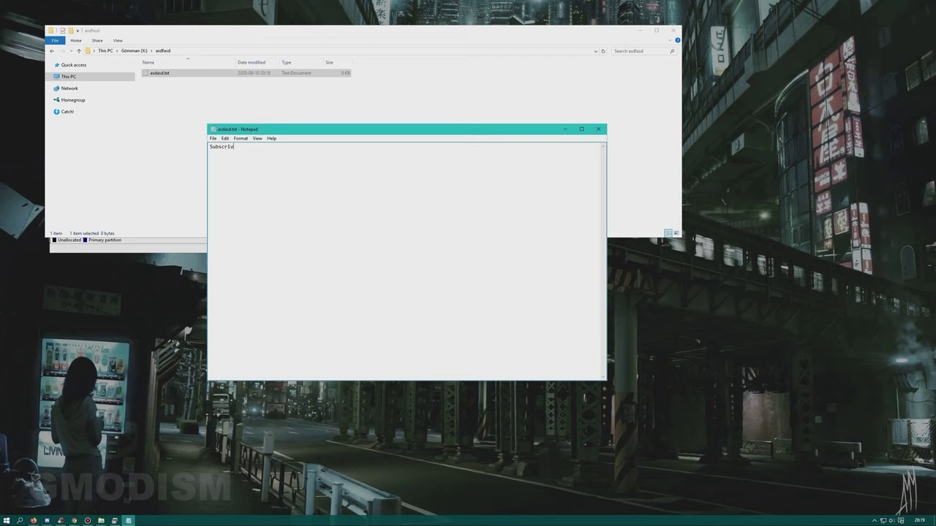
pyautogui.write('be to GMODISM!!!!!')
pyautogui.click(598, 128)
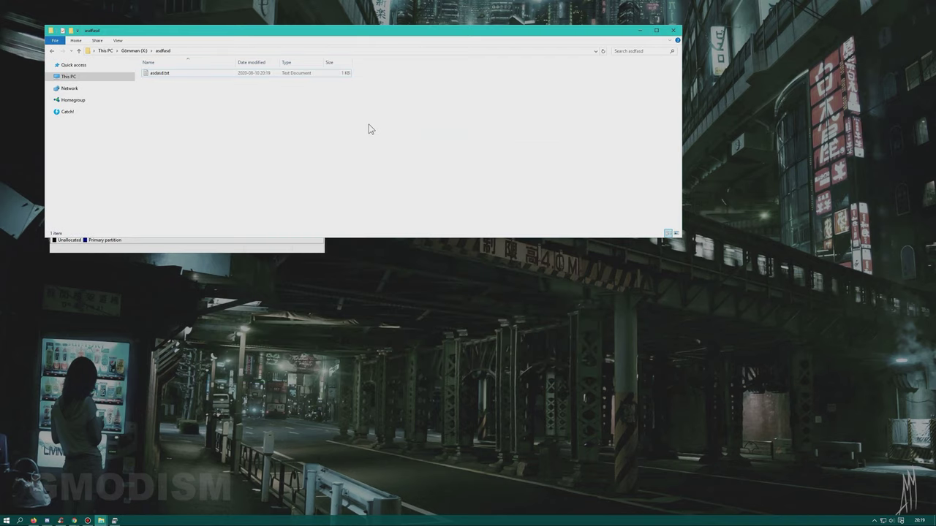
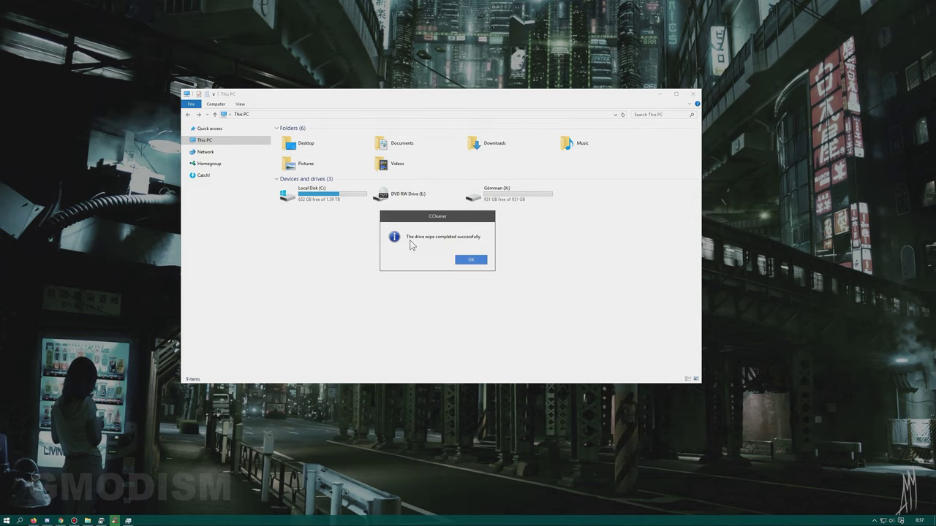
# - Dismiss CCleaner's drive wipe message and review the overwrite security levels offered in Drive Wiper
pyautogui.click(473, 261)
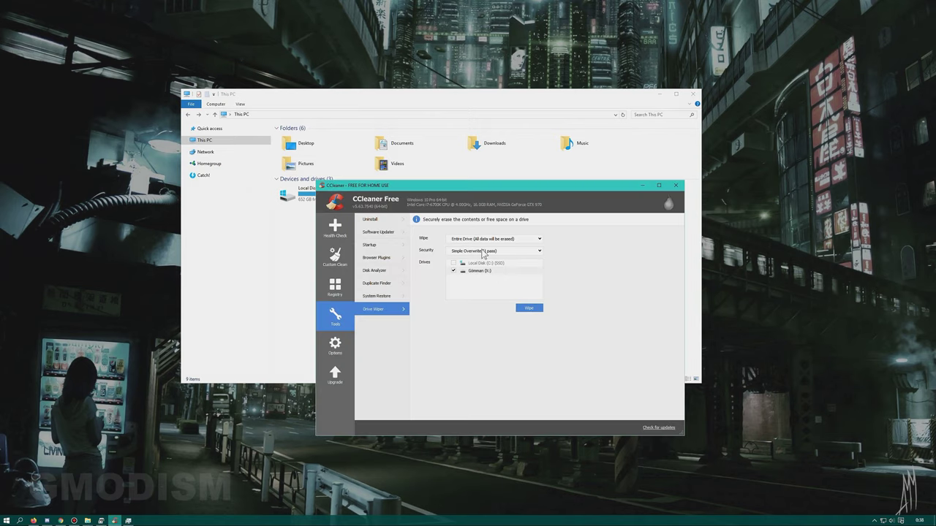
pyautogui.click(497, 253)
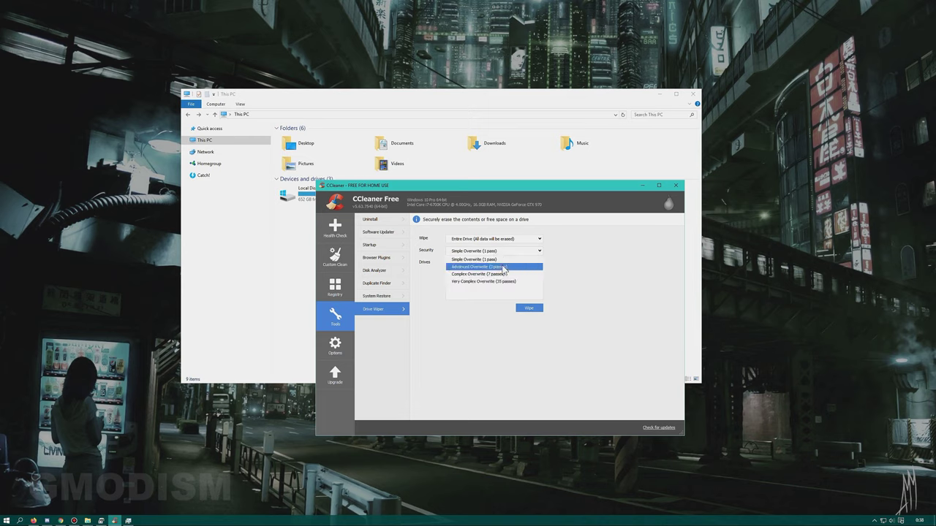
pyautogui.press('Down')
pyautogui.press('Escape')
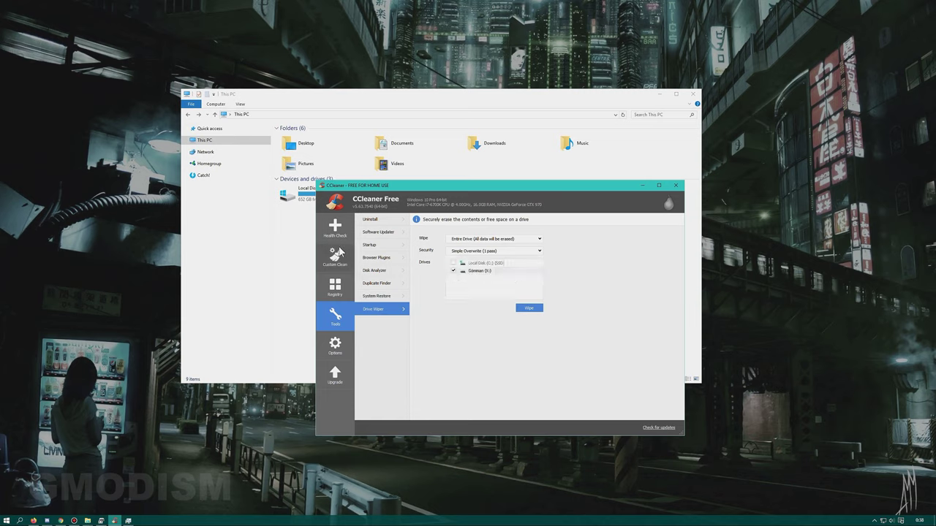
# - Close CCleaner, open the Gömman (X:) drive in File Explorer to check its contents, and go back to This PC
pyautogui.click(677, 186)
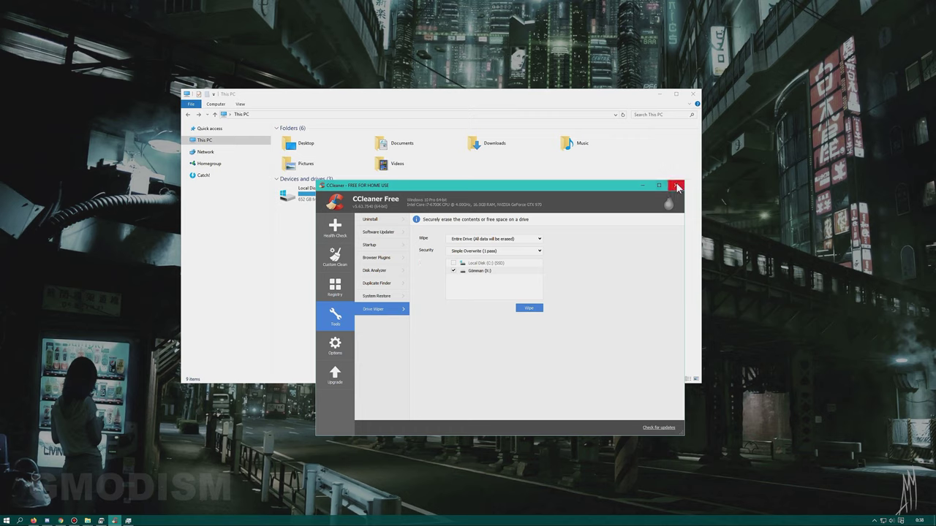
pyautogui.doubleClick(514, 201)
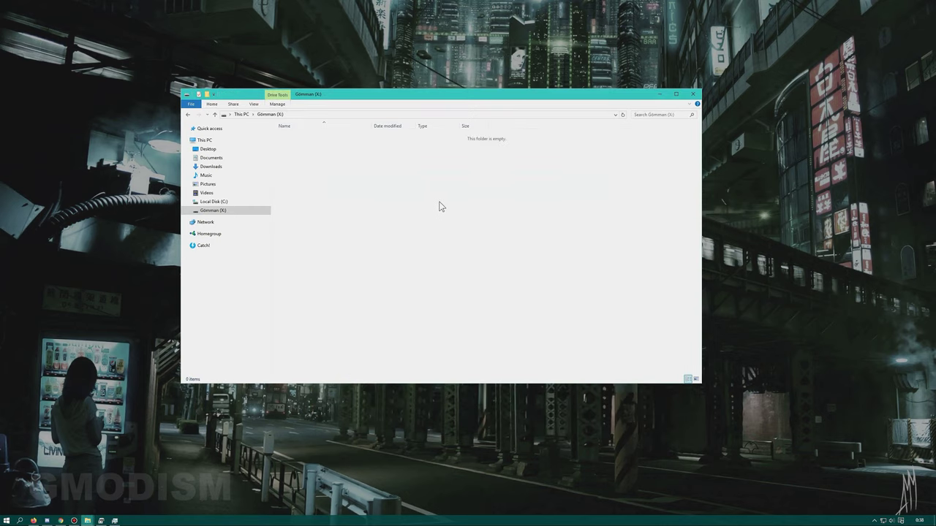
pyautogui.hotkey('alt', 'Left')
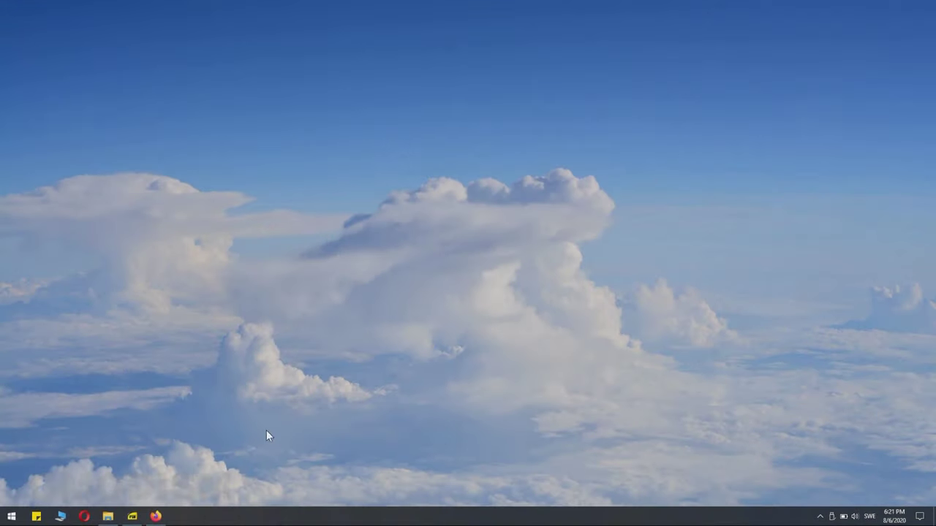
# - Switch to Firefox and download the CrystalDiskInfo 8.7.0 Shizuku Edition installer with 3 themes from the Crystal Dew World download page
pyautogui.click(156, 517)
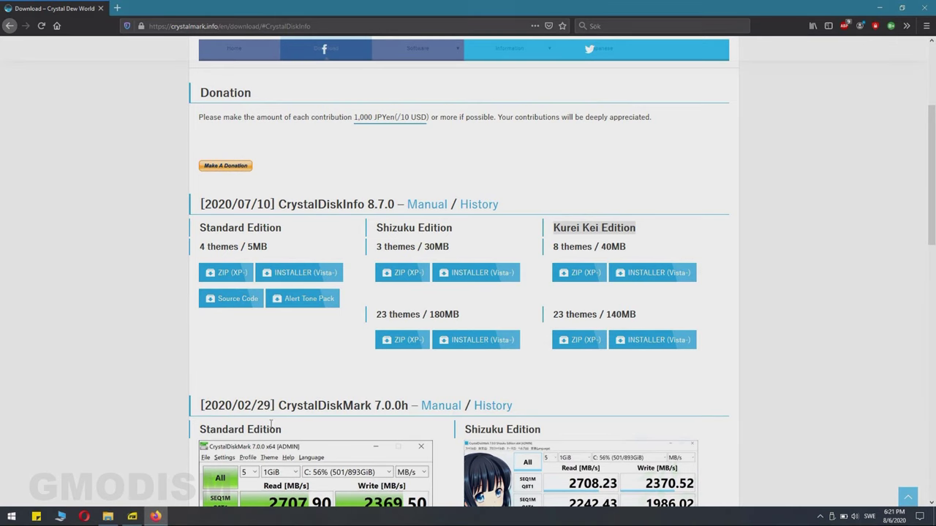
pyautogui.scroll(5, 371, 403)
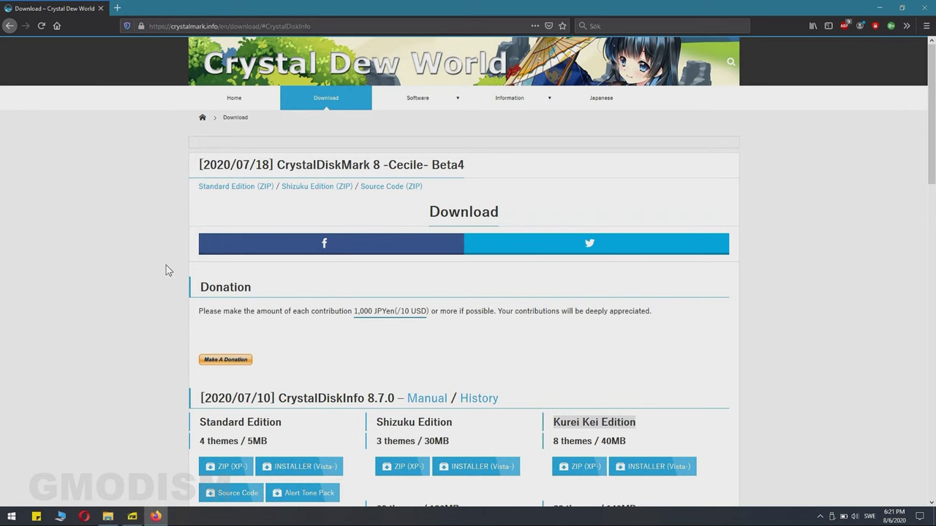
pyautogui.scroll(-5, 167, 271)
pyautogui.scroll(1, 166, 271)
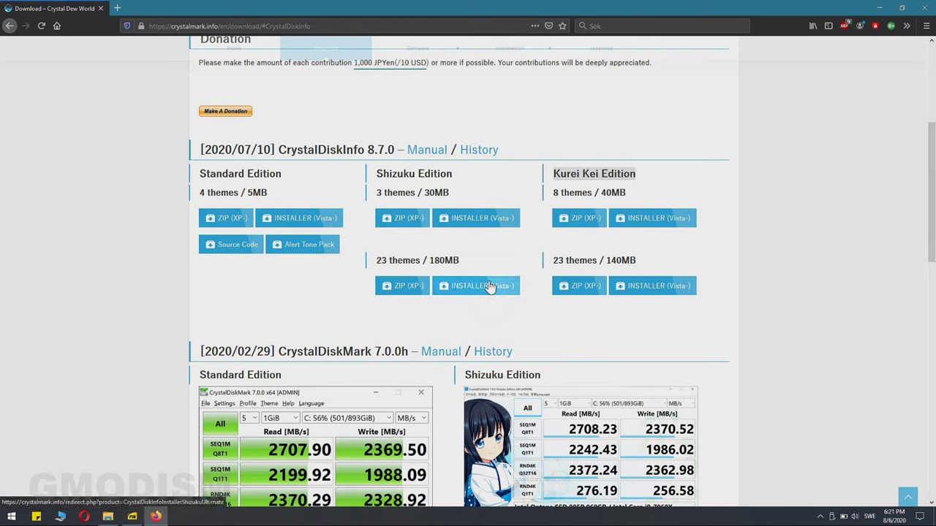
pyautogui.click(486, 221)
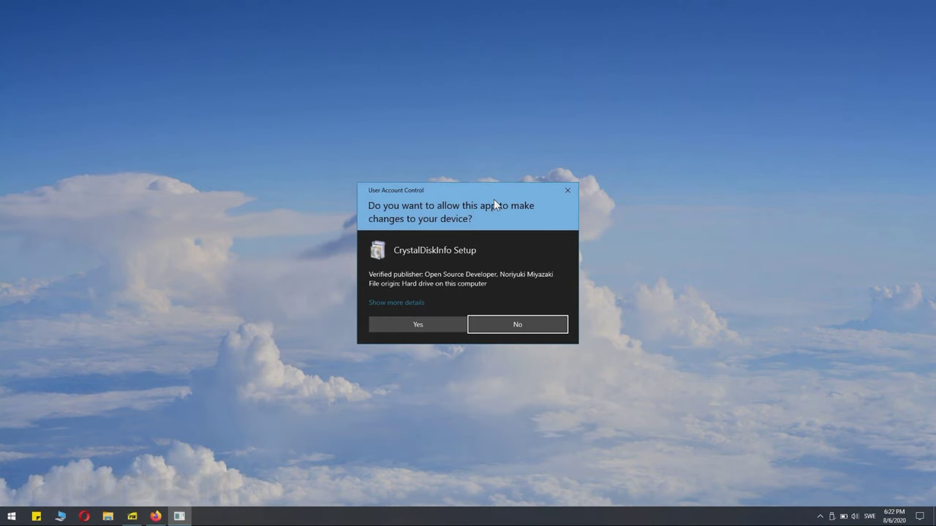
# - Allow the CrystalDiskInfo setup to run, accept the license agreement, install it with the default options and launch the program
pyautogui.click(417, 326)
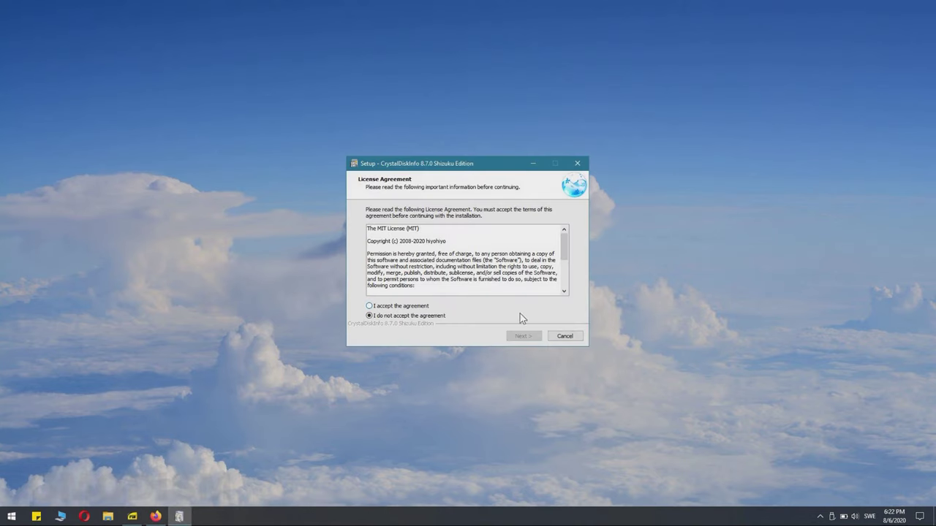
pyautogui.click(423, 306)
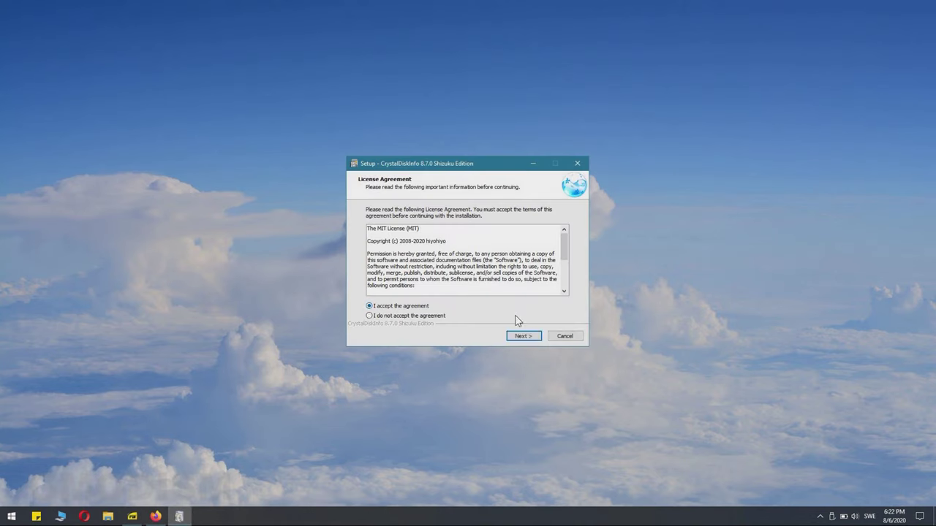
pyautogui.click(521, 336)
pyautogui.click(522, 335)
pyautogui.click(522, 336)
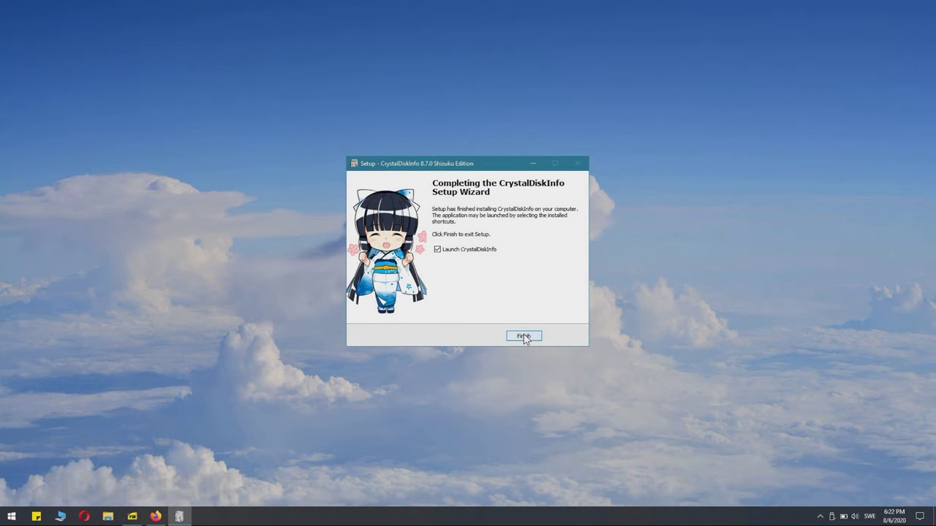
pyautogui.click(523, 337)
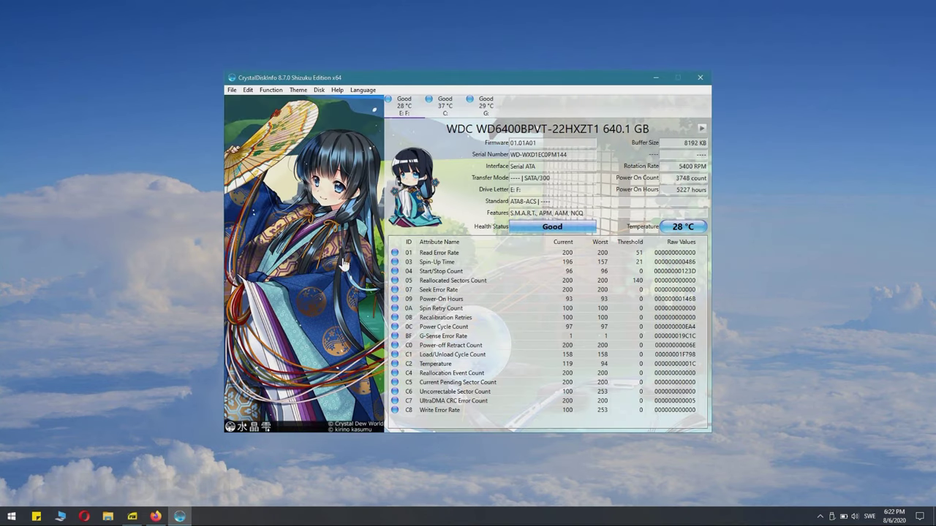
# - Change the CrystalDiskInfo theme to Shizuku and rescan the drives
pyautogui.click(298, 90)
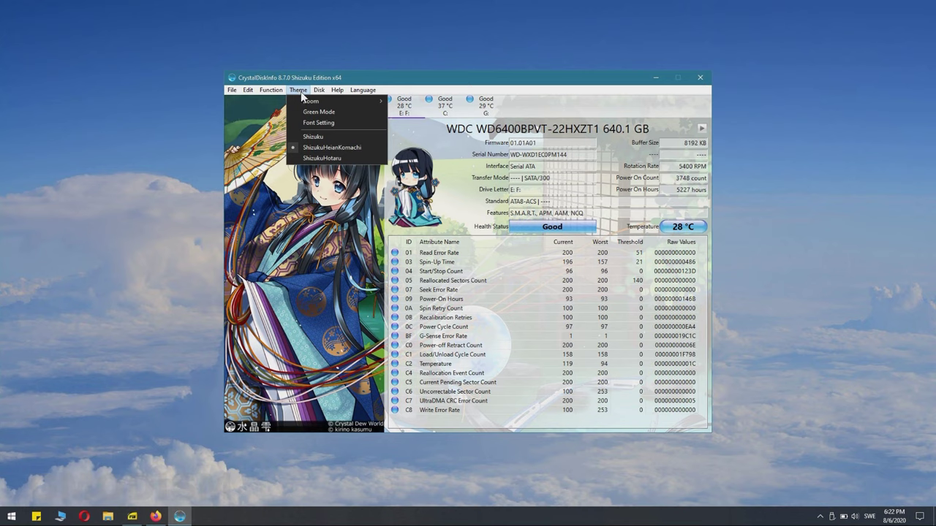
pyautogui.click(315, 134)
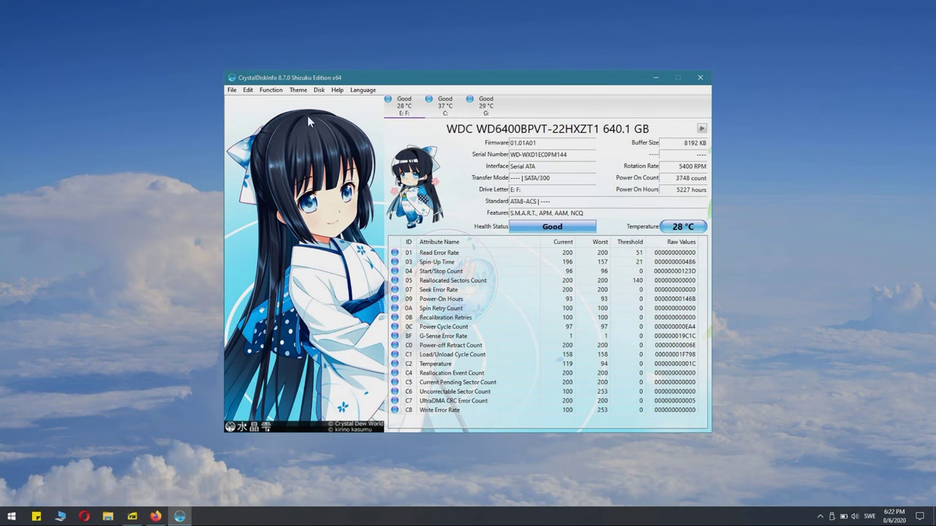
pyautogui.click(271, 91)
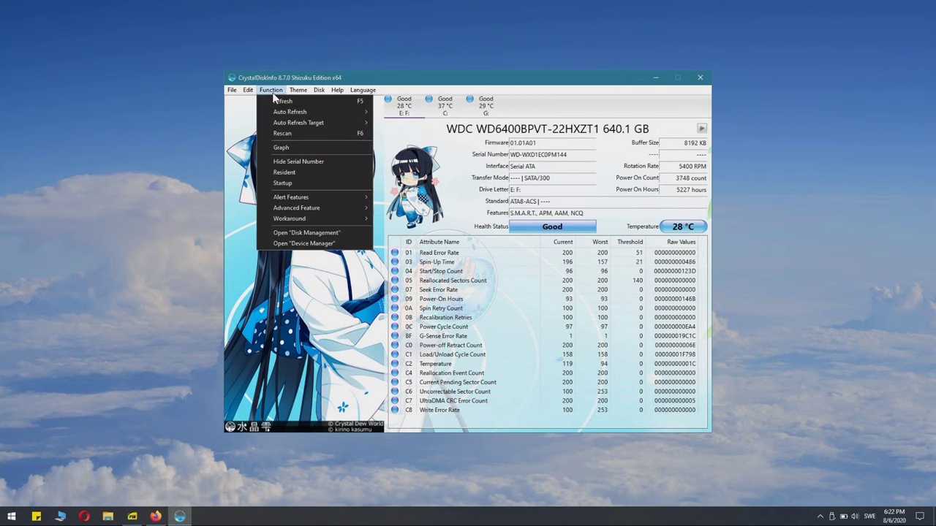
pyautogui.click(289, 132)
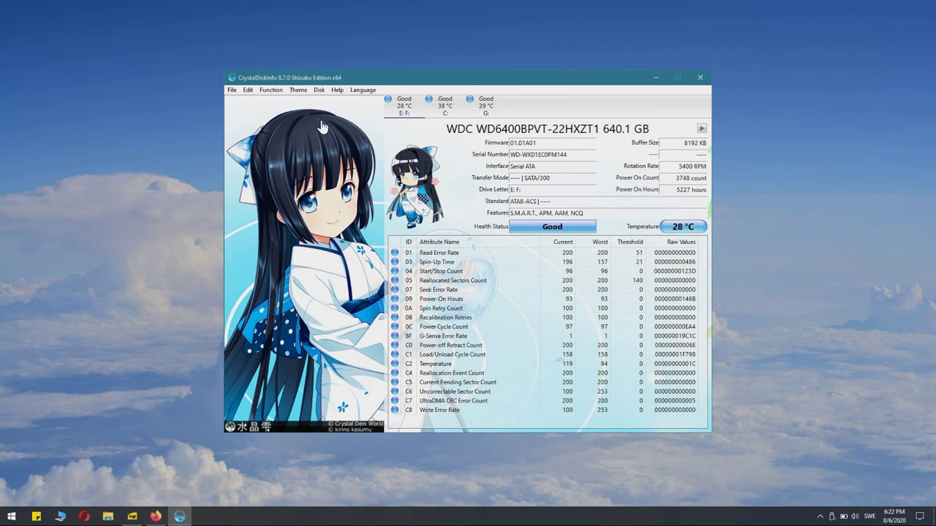
# - Examine the S.M.A.R.T. attributes and health status of the 256 GB C: drive
pyautogui.click(443, 108)
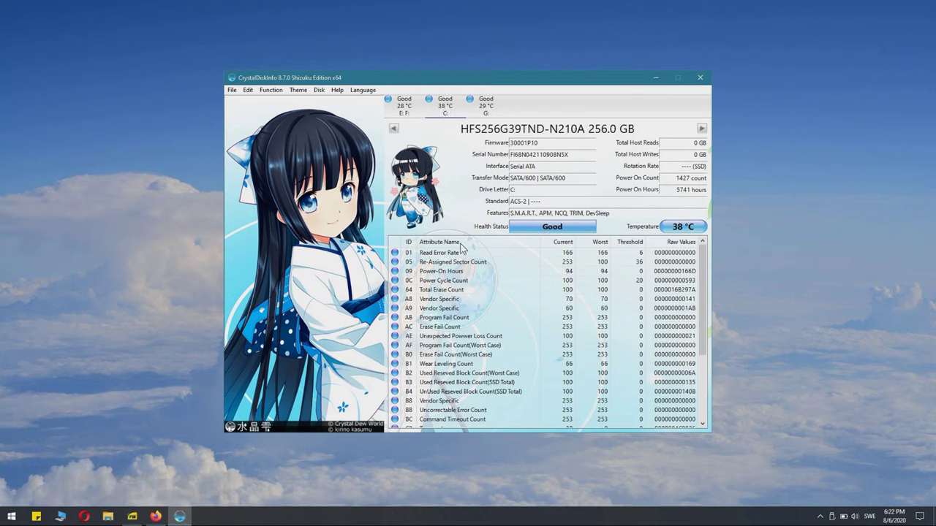
pyautogui.scroll(-5, 454, 278)
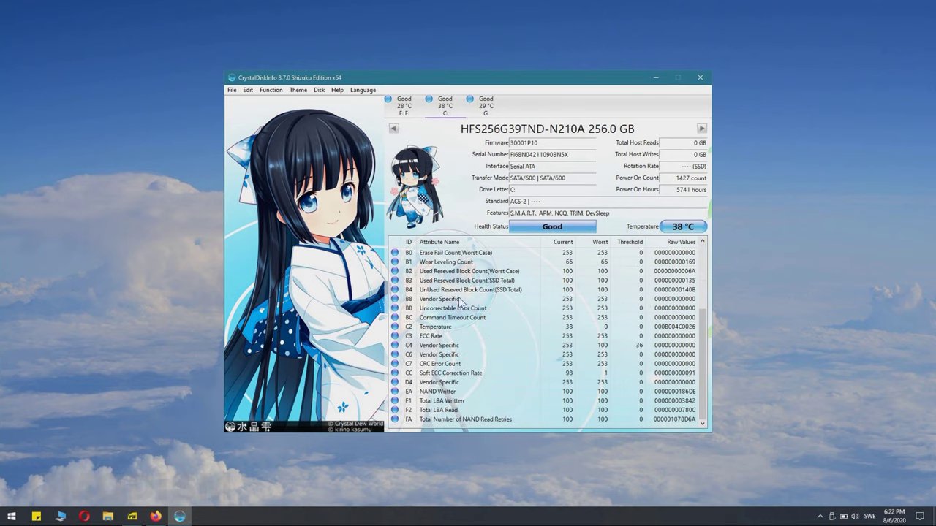
pyautogui.scroll(5, 475, 395)
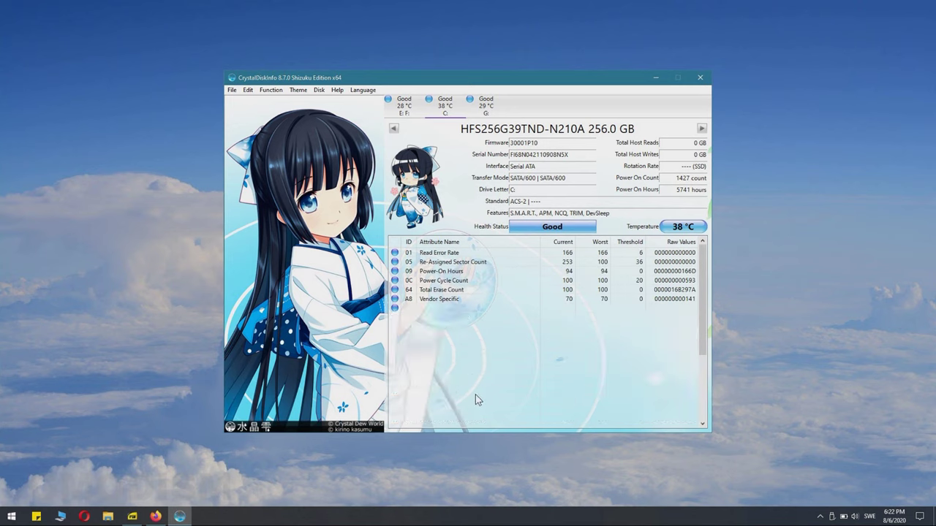
pyautogui.click(556, 228)
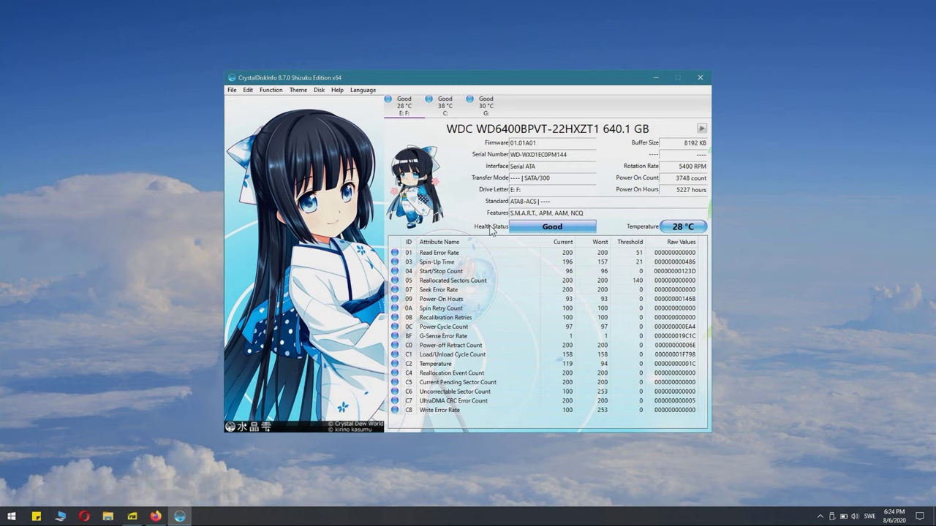
# - Compare the health status, temperature and S.M.A.R.T. data of the C:, G: and E:/F: drives
pyautogui.click(444, 106)
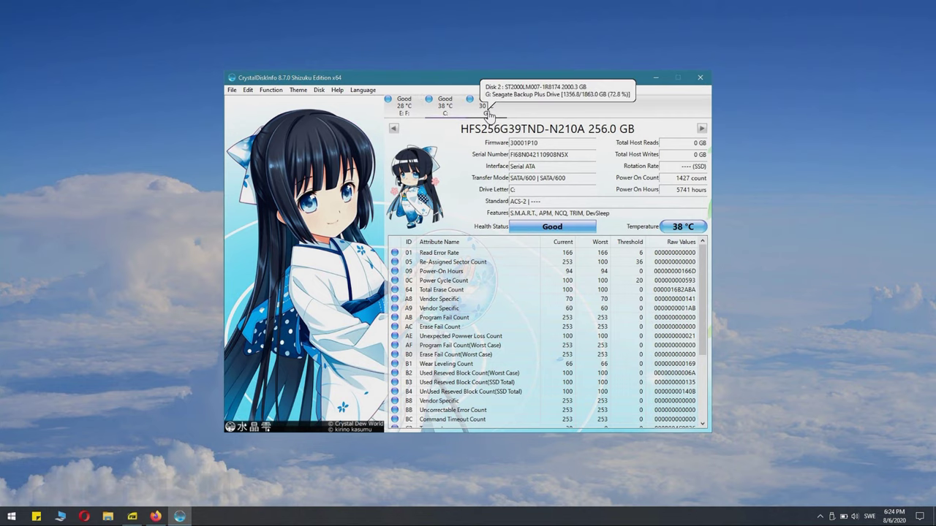
pyautogui.click(486, 109)
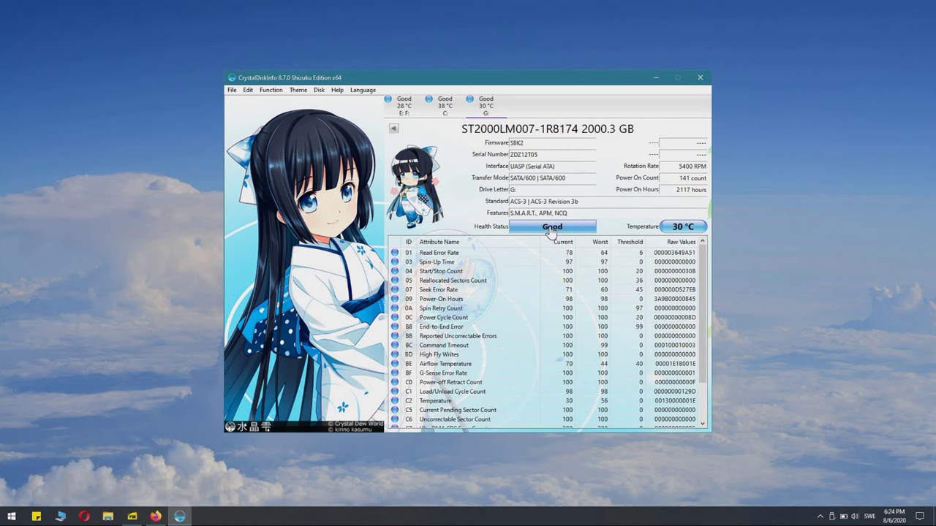
pyautogui.click(444, 108)
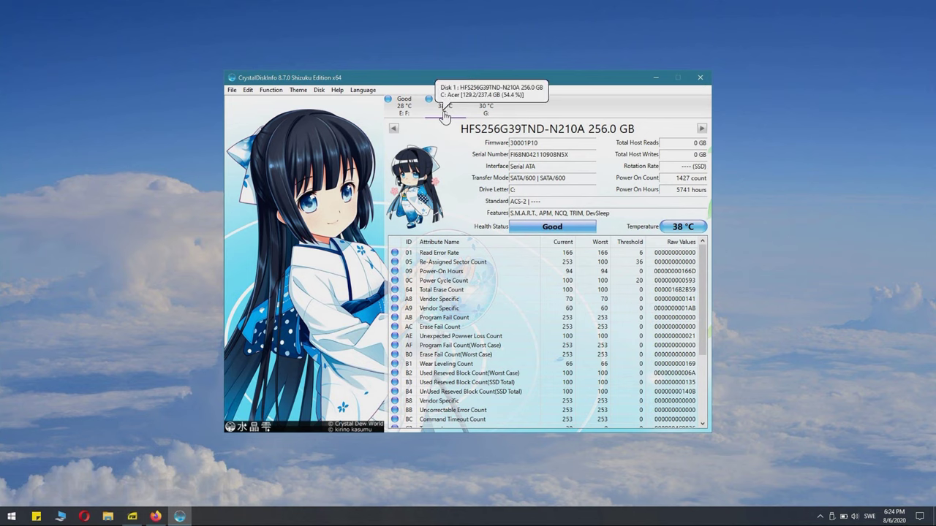
pyautogui.click(407, 114)
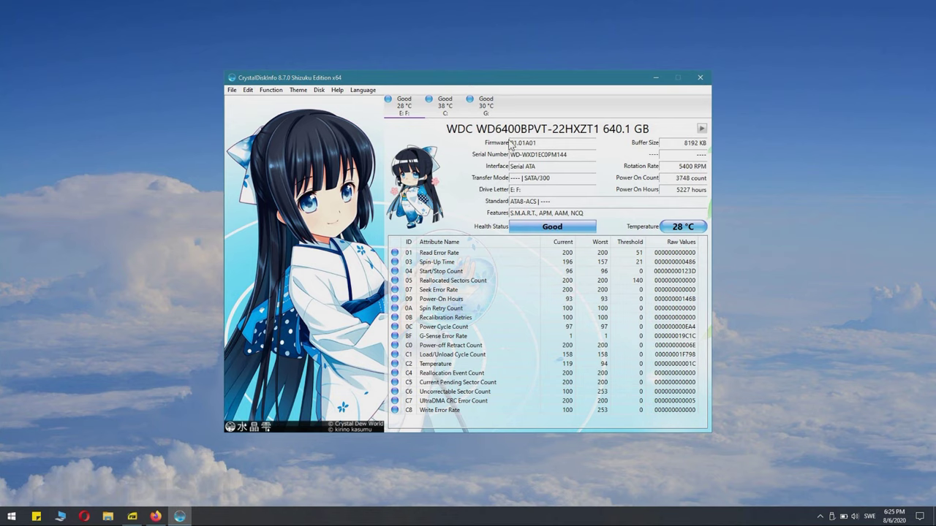
pyautogui.click(481, 110)
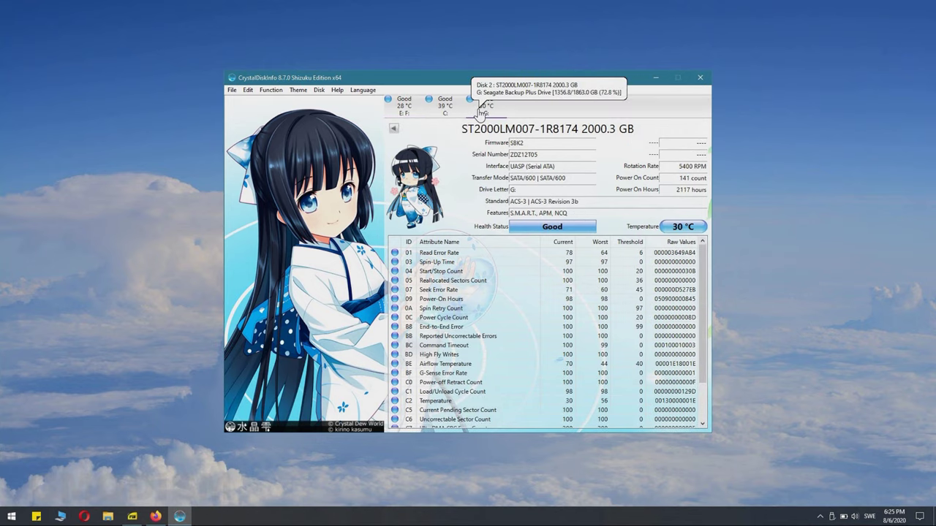